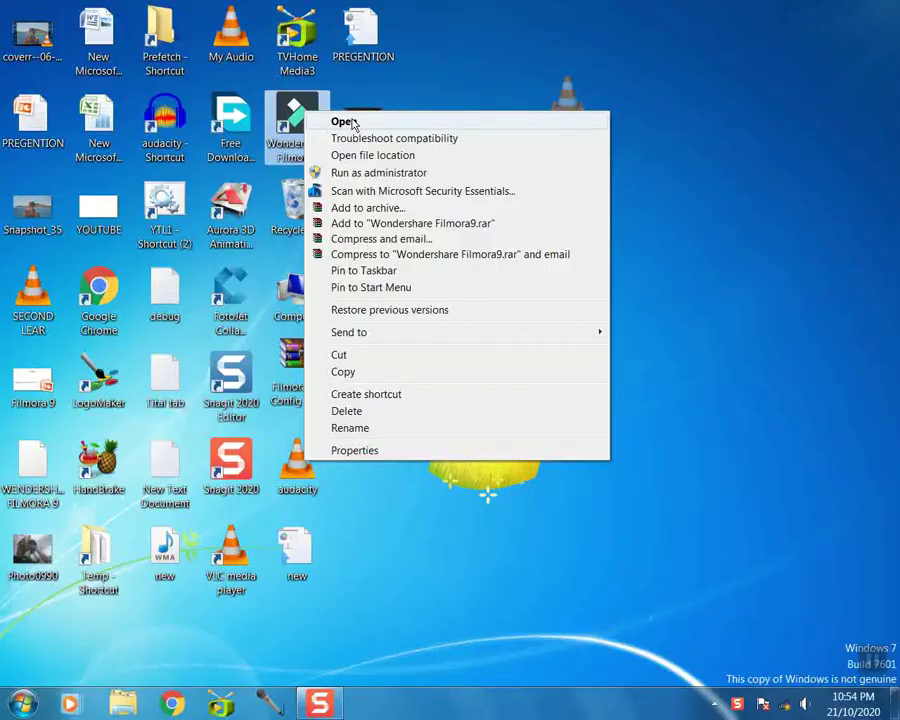
Launch Filmora9 from the desktop icon and enter the editor with a new untitled project.
left_click(342, 120)
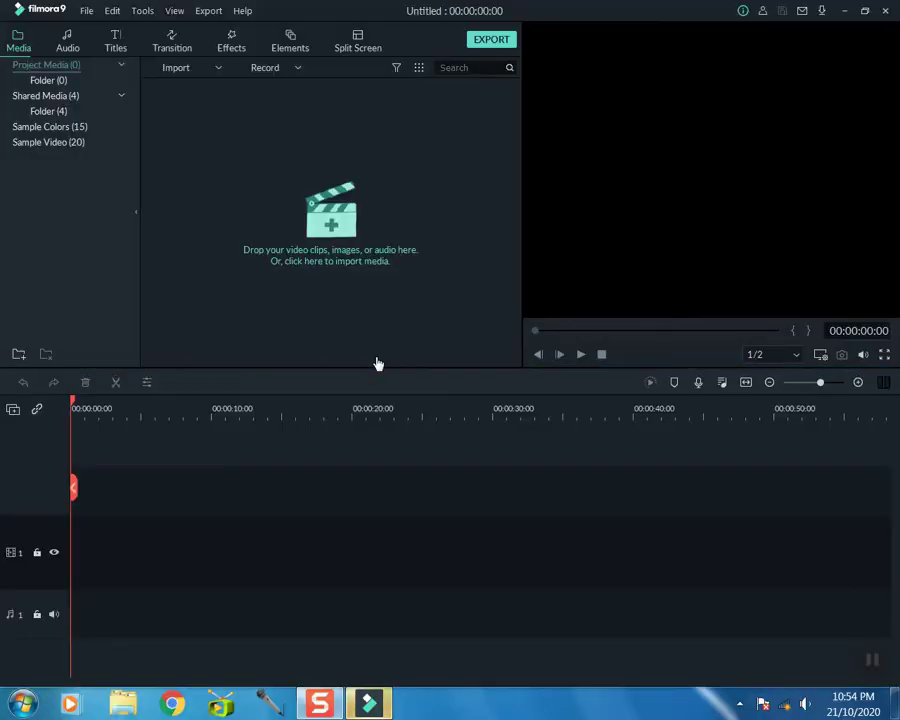
Import the three Desktop clips Girl - 41128, Girl - 41130 and Girl - 43721 into the media library.
left_click(330, 230)
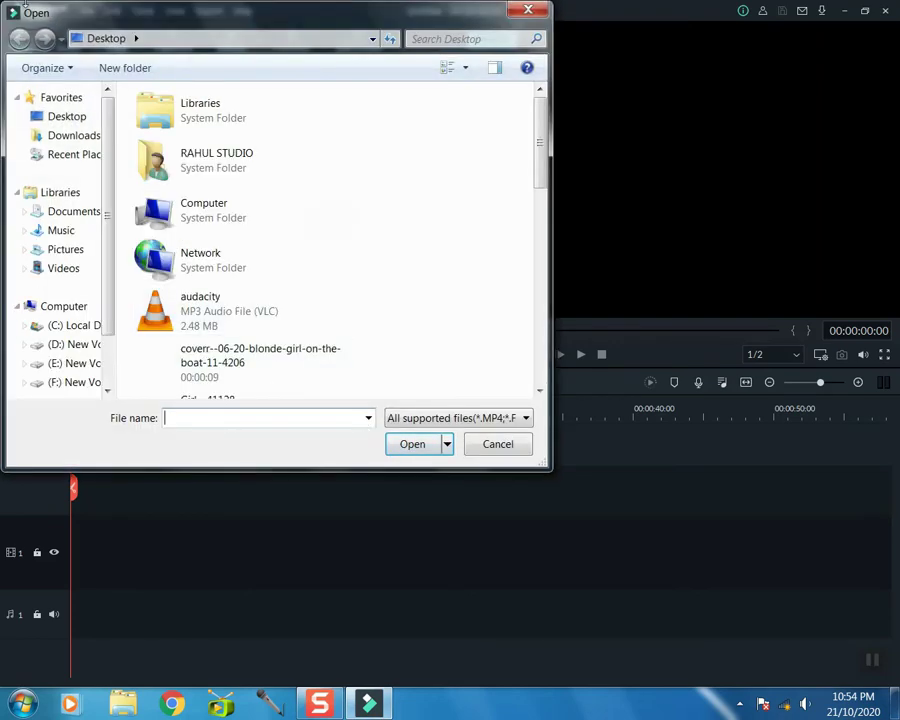
left_click(64, 138)
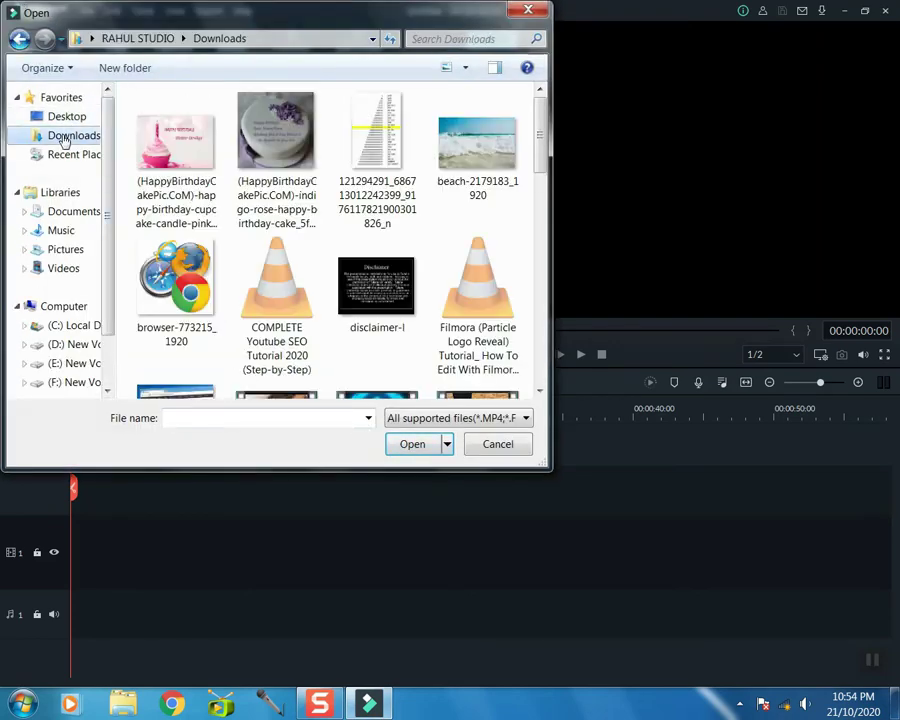
left_click(64, 102)
left_click(68, 118)
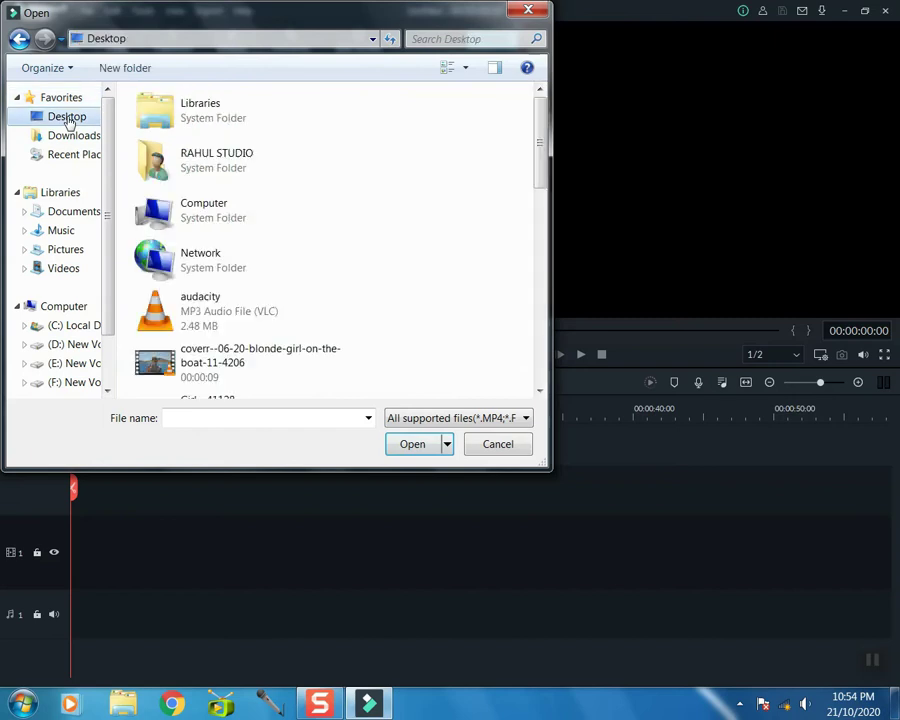
left_click_drag(539, 150, 539, 231)
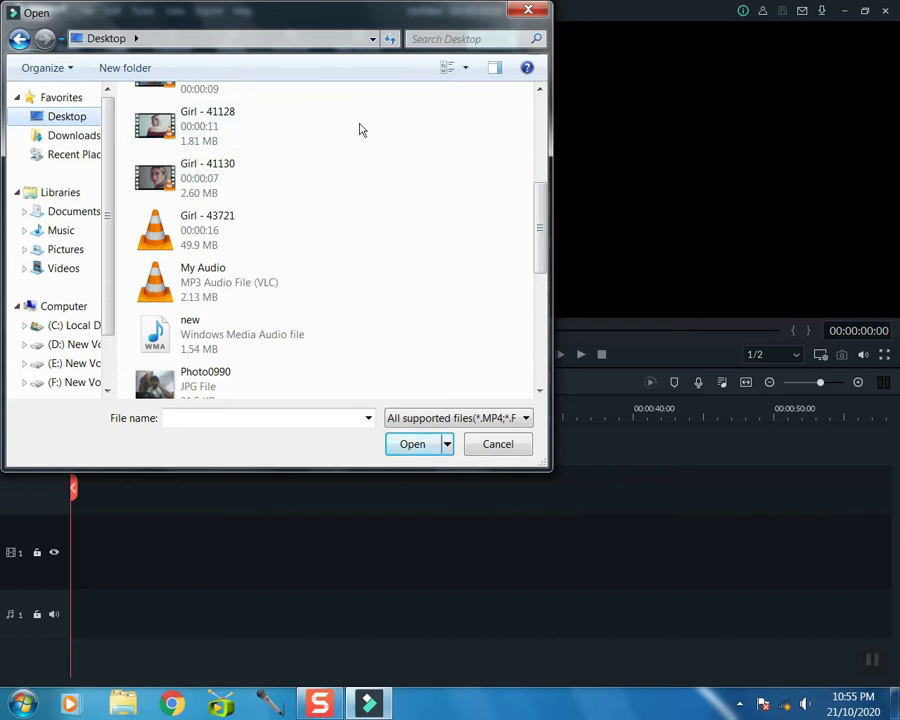
left_click_drag(358, 120, 250, 243)
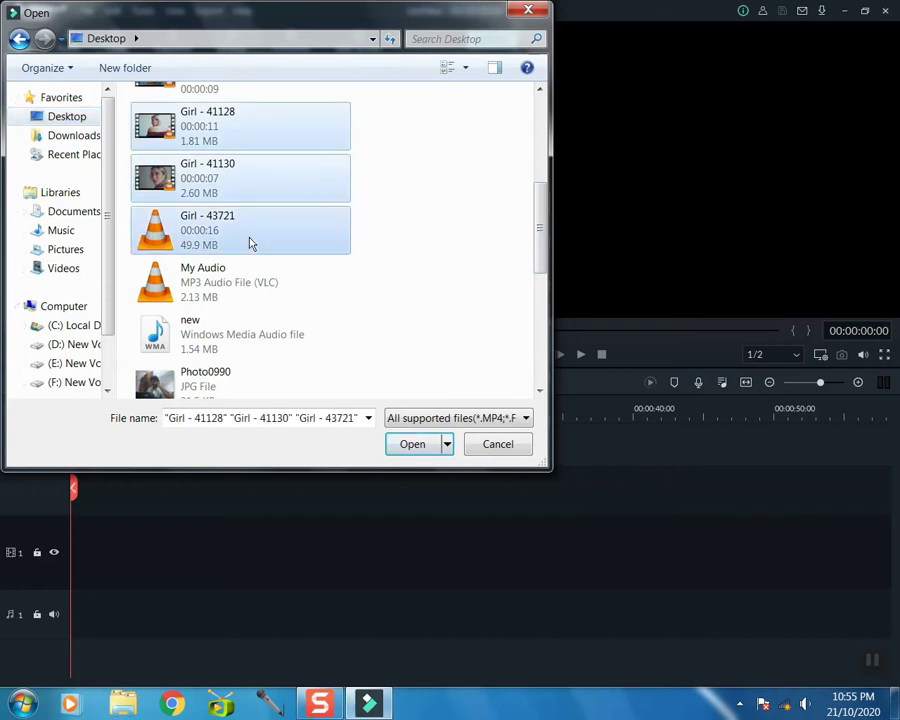
left_click(413, 445)
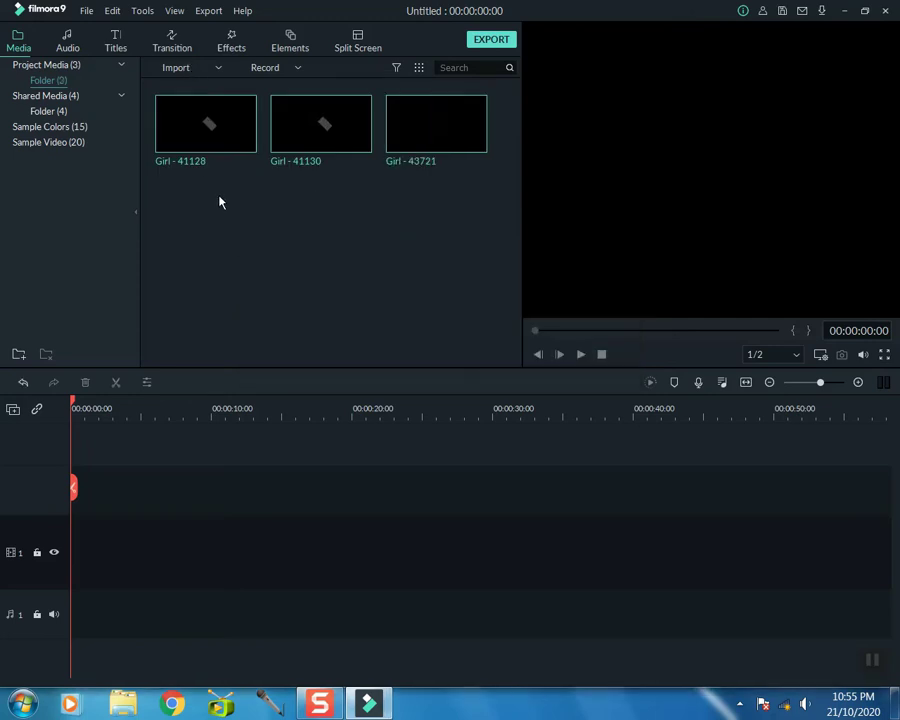
Insert all three imported clips into the timeline with a 1280 x 720 25fps project.
left_click(219, 242)
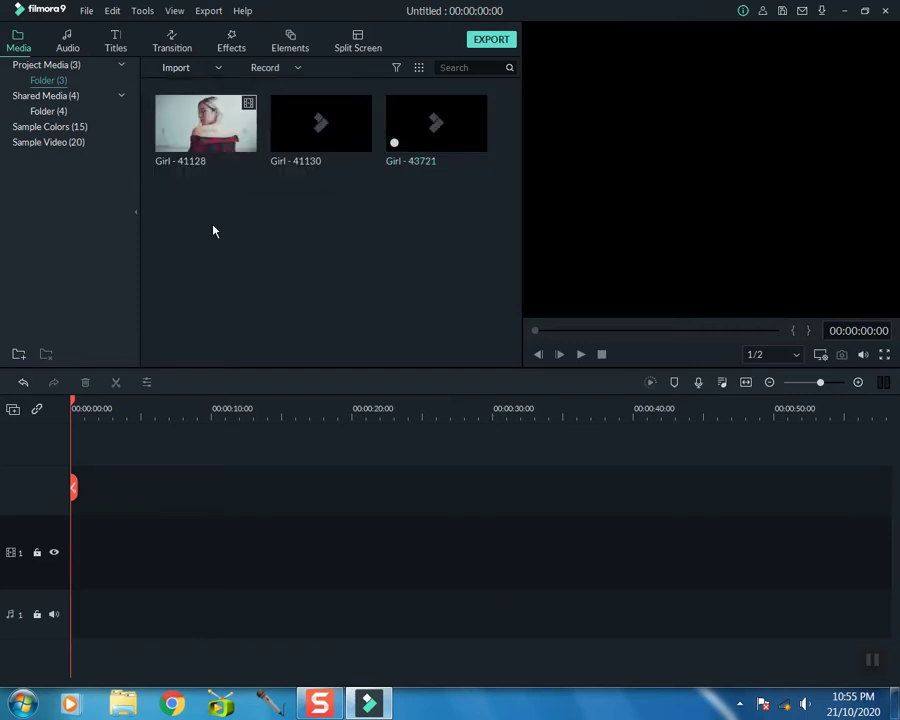
mouse_move(203, 197)
left_mouse_down()
mouse_move(366, 173)
mouse_move(448, 136)
left_mouse_up()
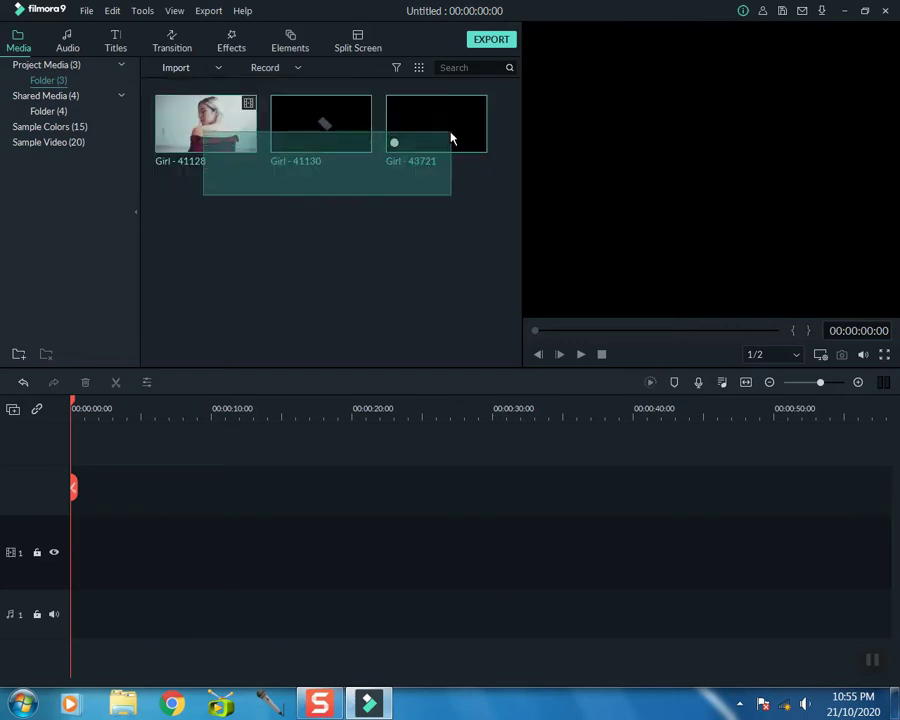
left_click(310, 124)
right_click(293, 121)
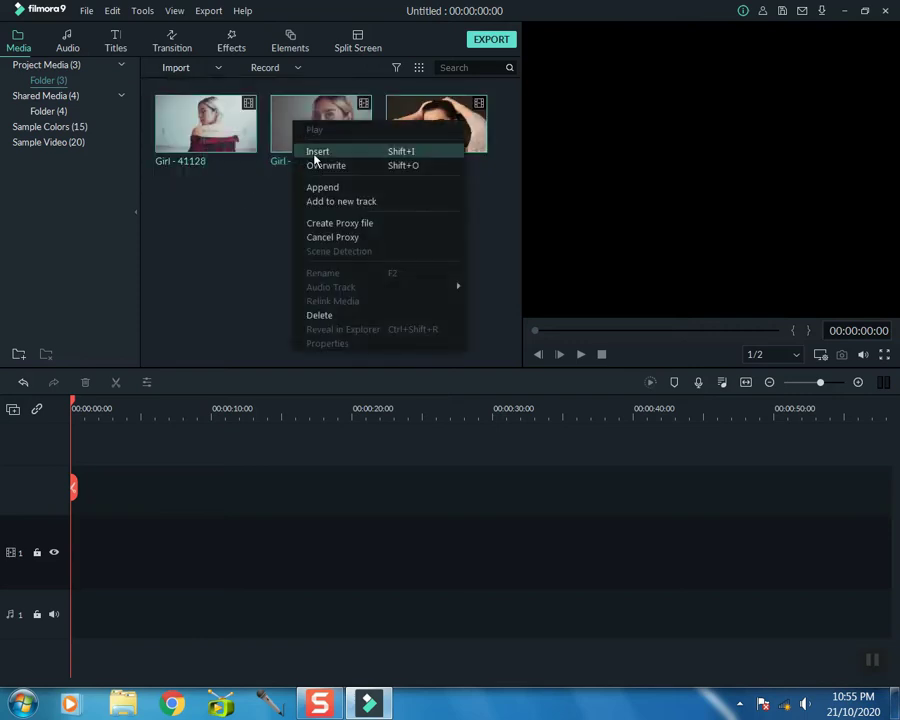
left_click(338, 153)
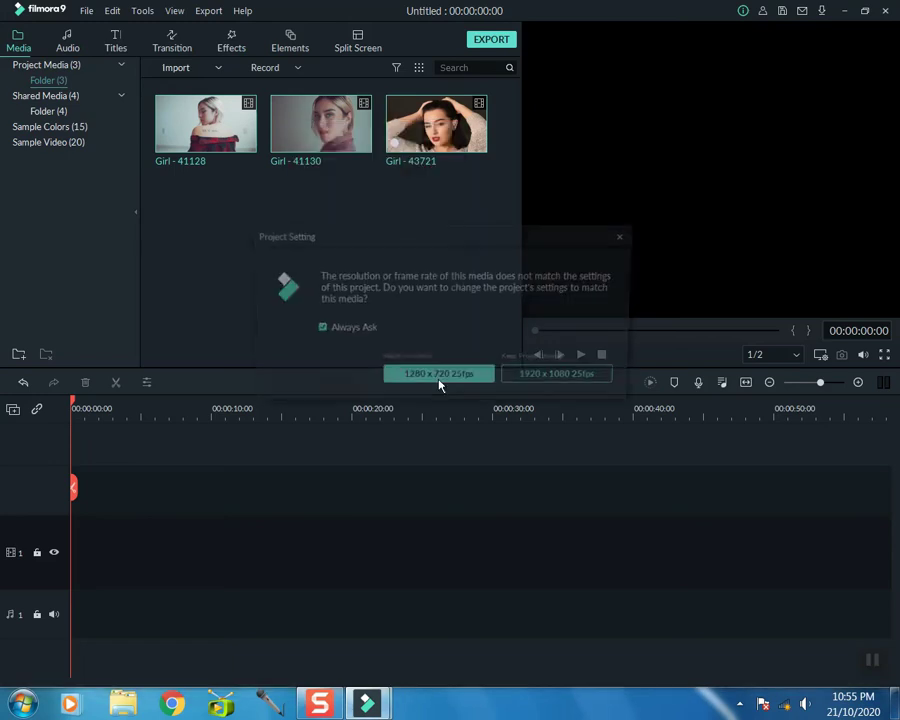
left_click(449, 386)
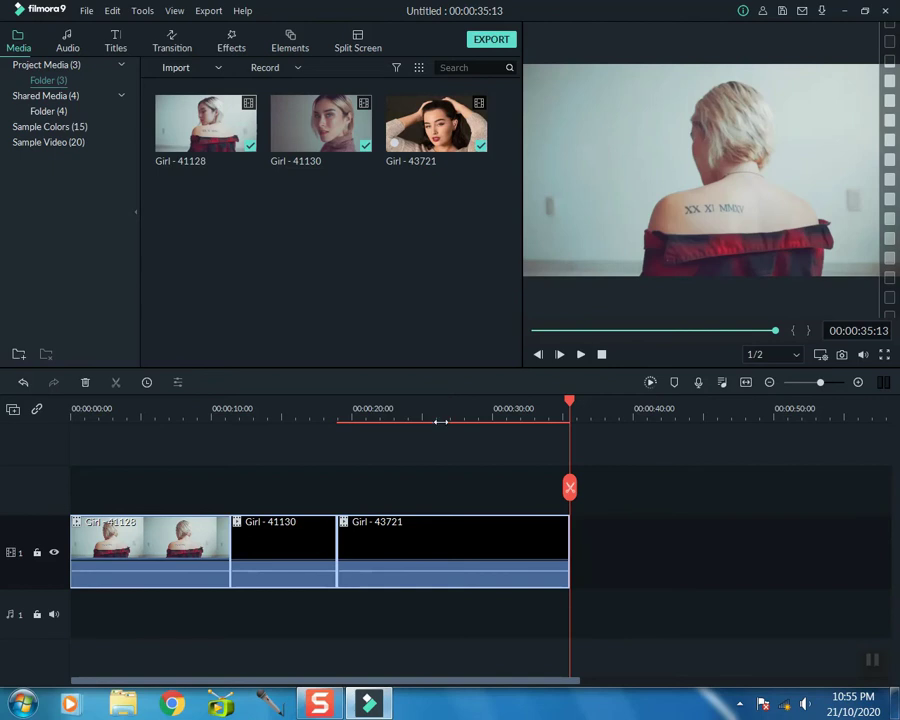
Delete Girl - 41130 from the timeline and zoom to fit the remaining two clips.
left_click(287, 561)
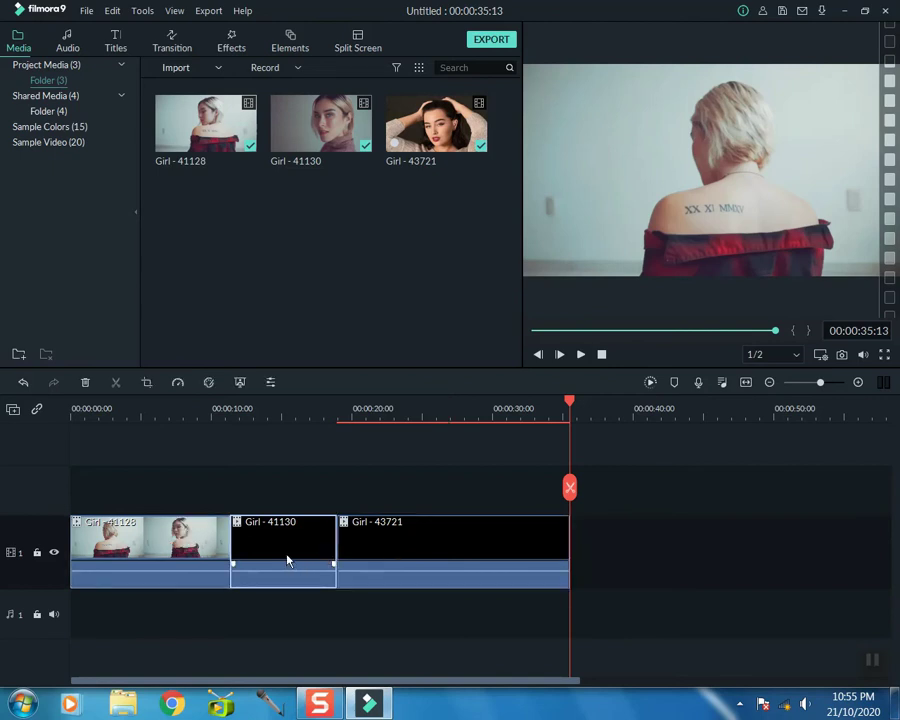
key("Delete")
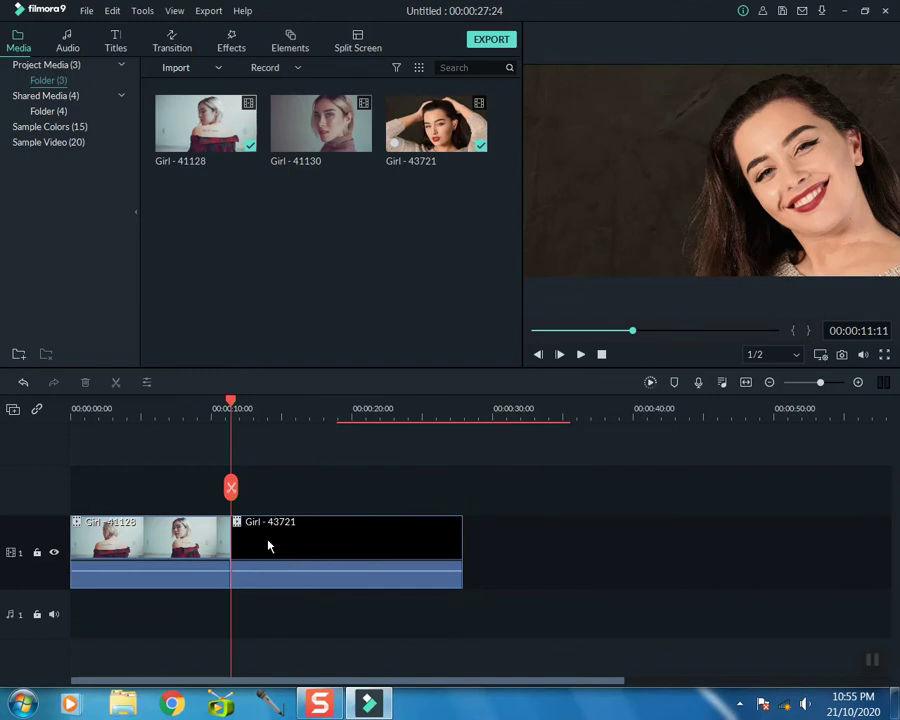
left_click(745, 382)
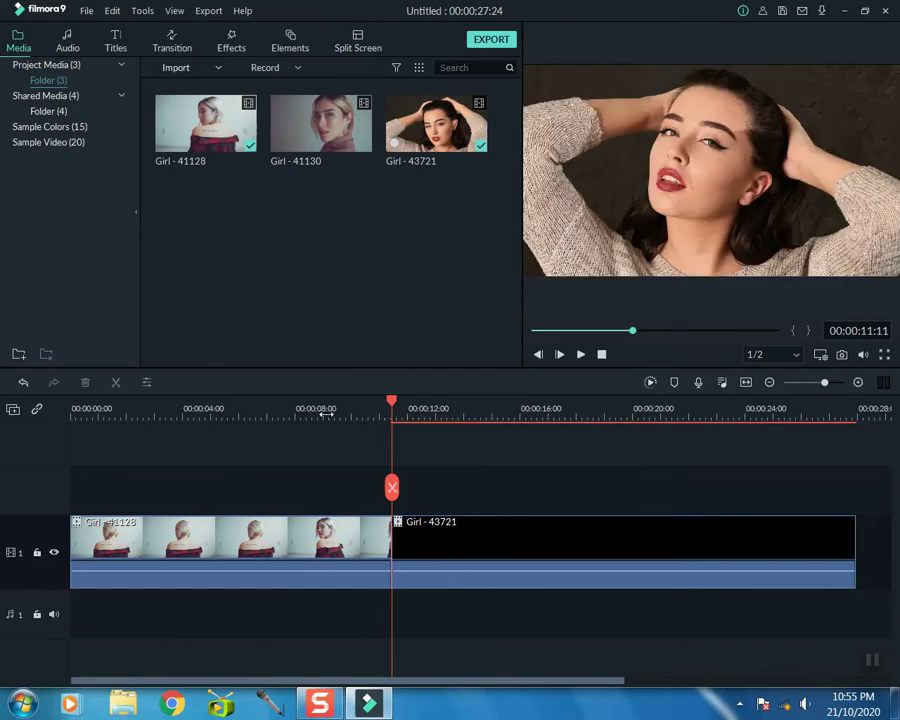
Split Girl - 41128 at 00:00:07:18.
left_click(326, 412)
left_click(287, 409)
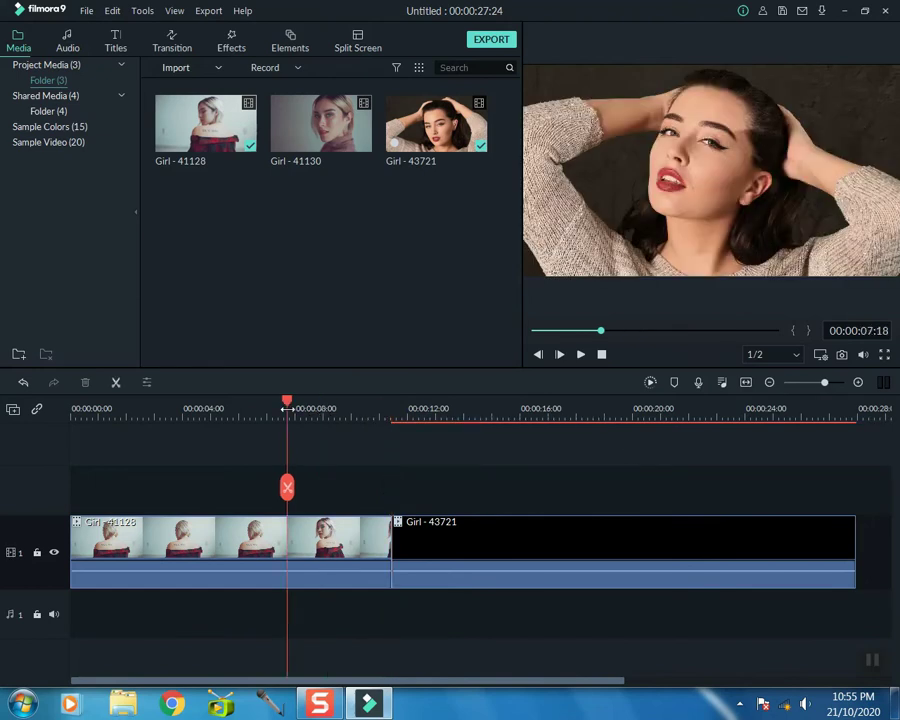
left_click(287, 488)
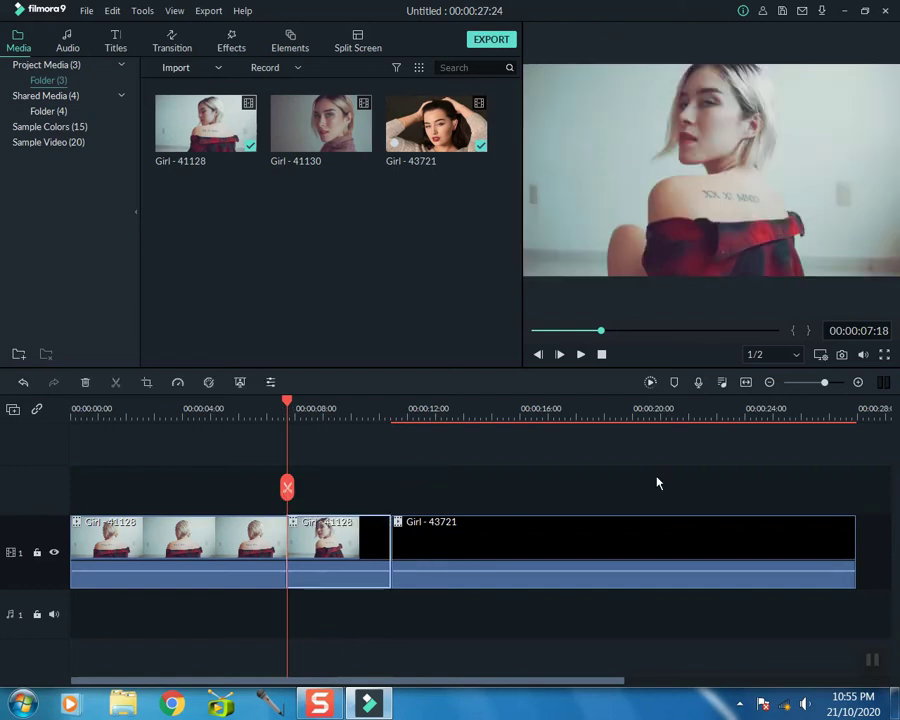
Split Girl - 43721 at about 00:00:16 and select the short second Girl - 41128 piece.
left_click(530, 418)
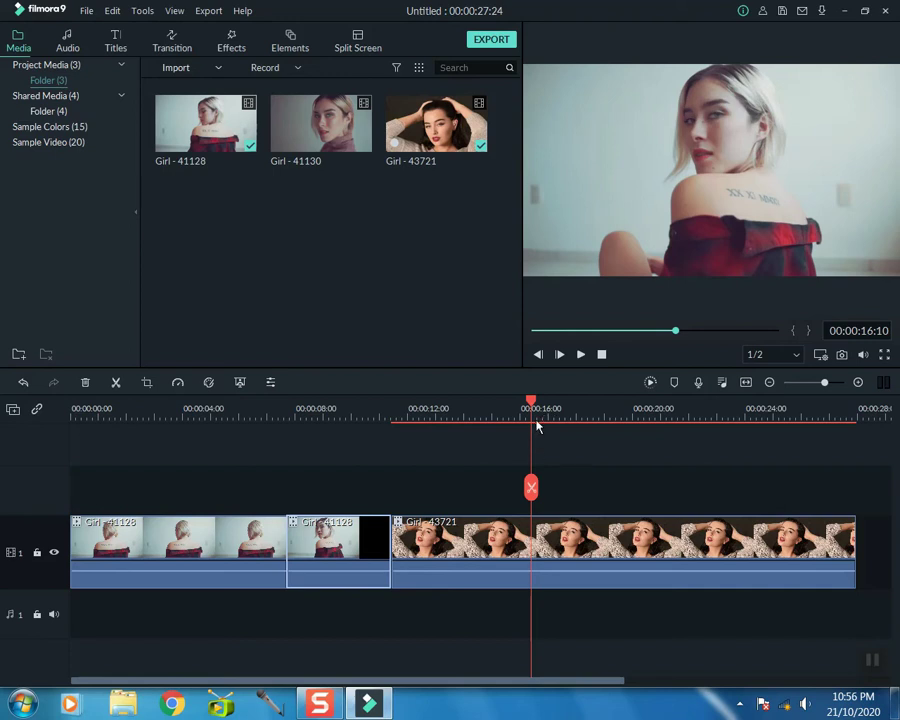
left_click(534, 409)
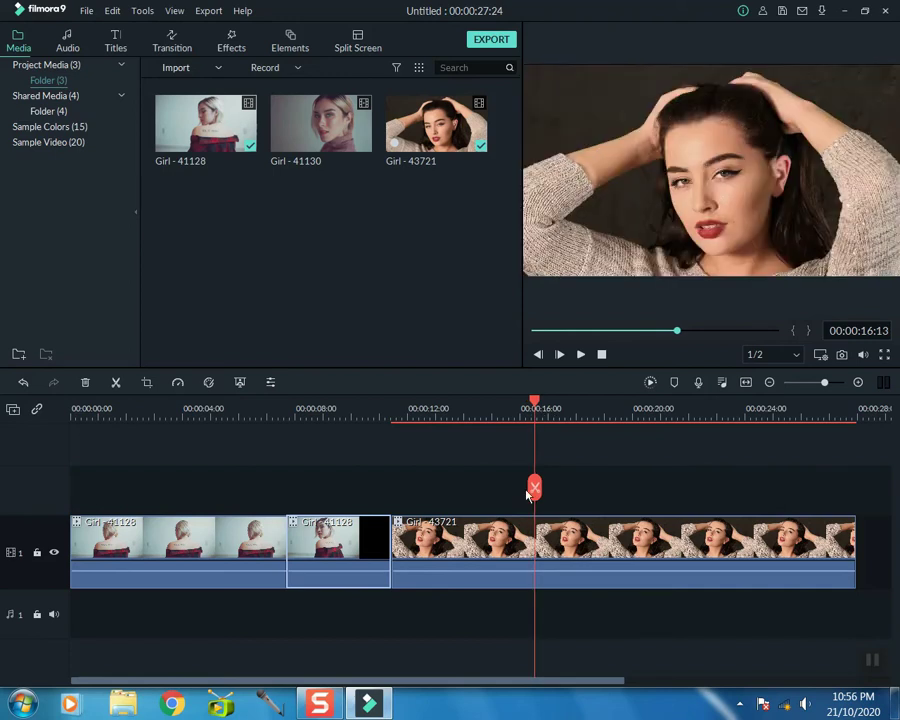
left_click(535, 488)
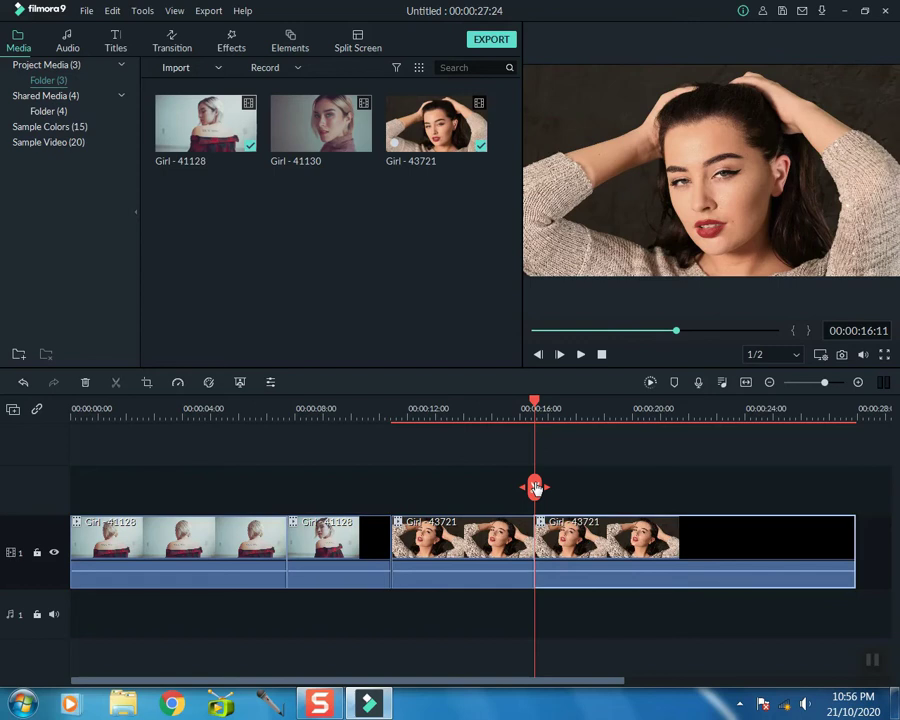
left_click(352, 572)
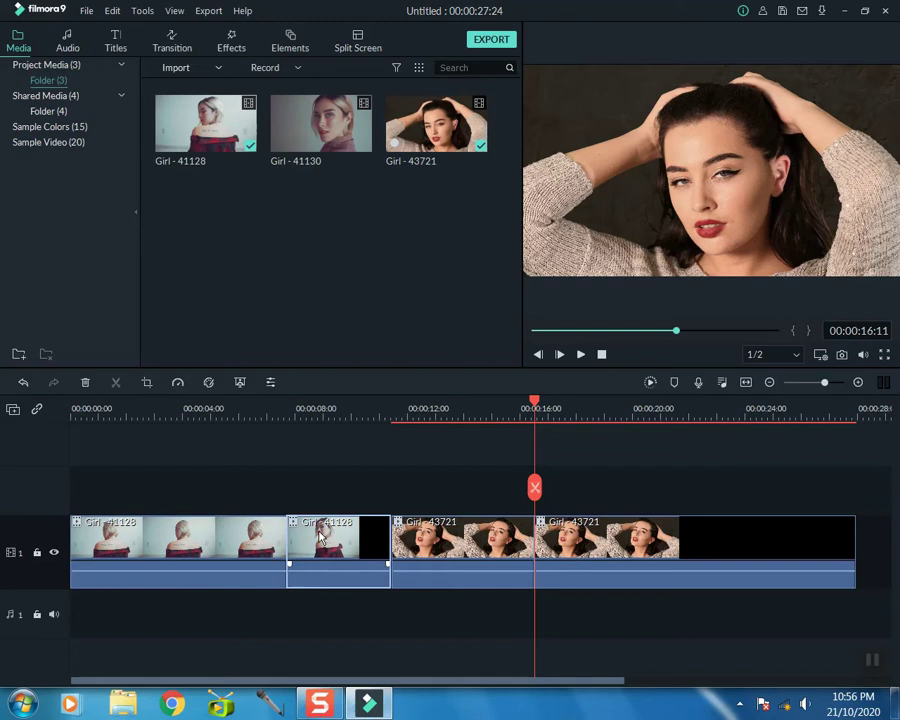
double_click(320, 537)
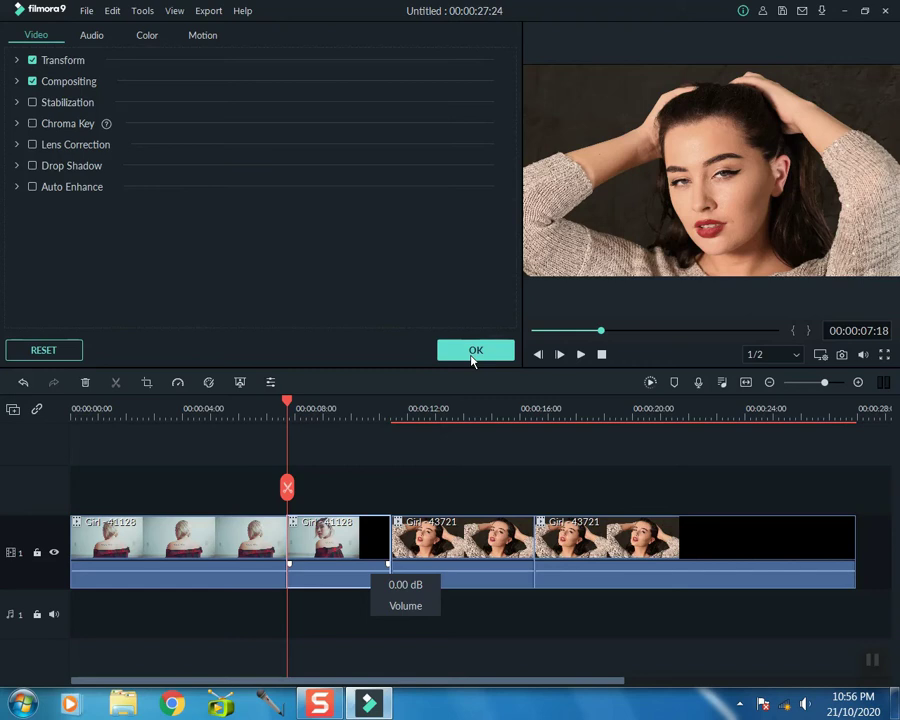
left_click(474, 356)
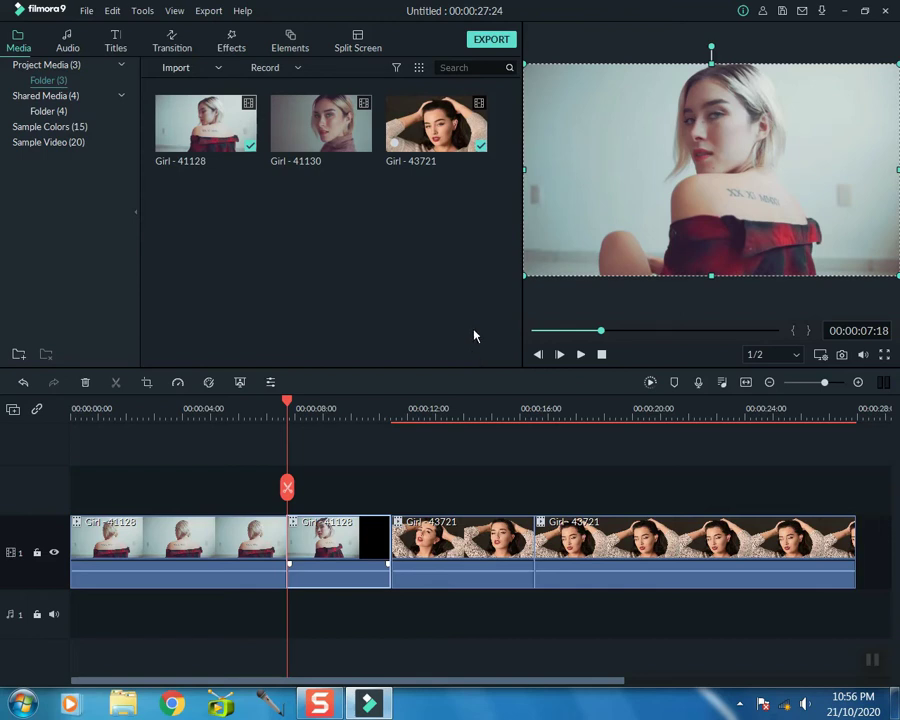
double_click(352, 548)
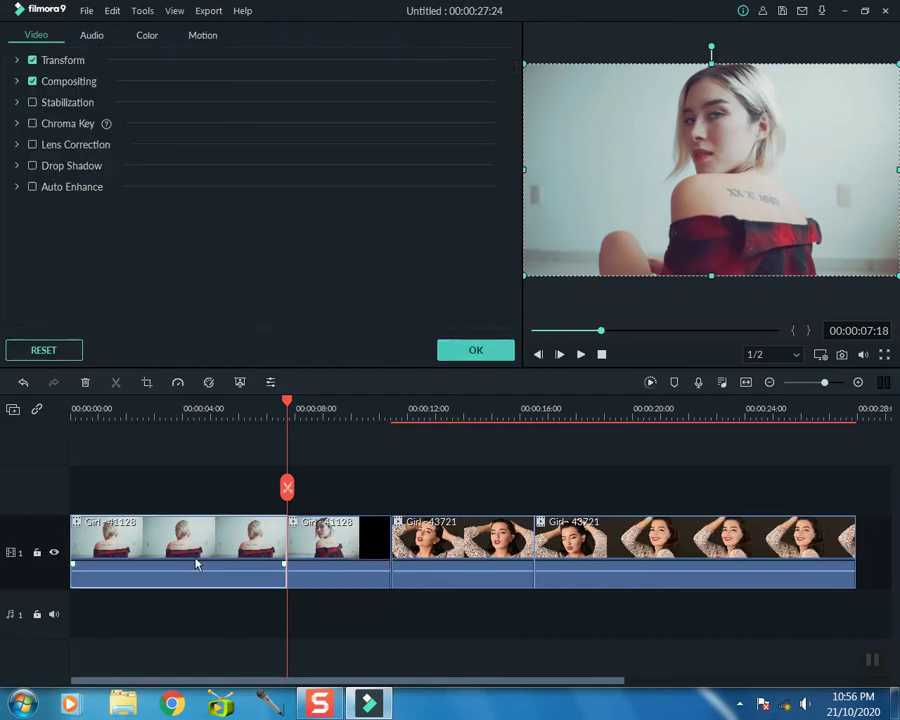
left_click(195, 563)
left_click(358, 558)
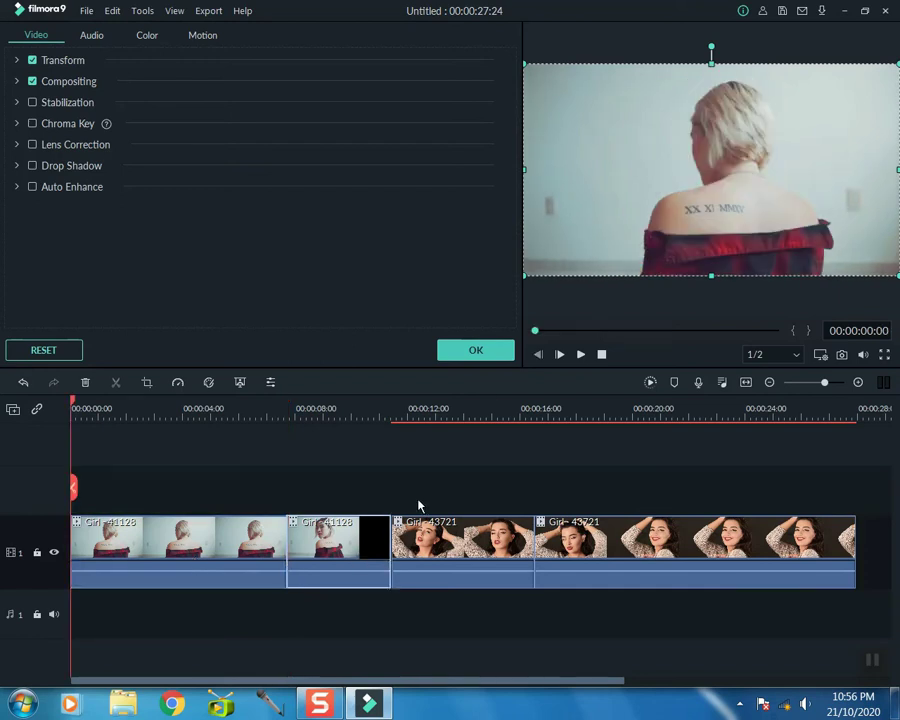
left_click(491, 351)
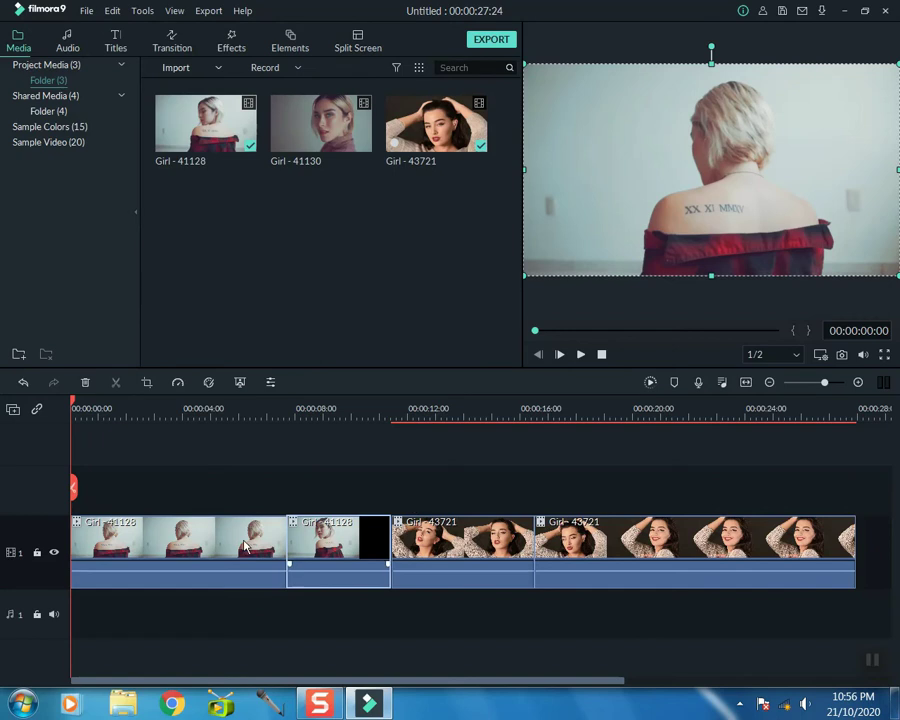
double_click(240, 546)
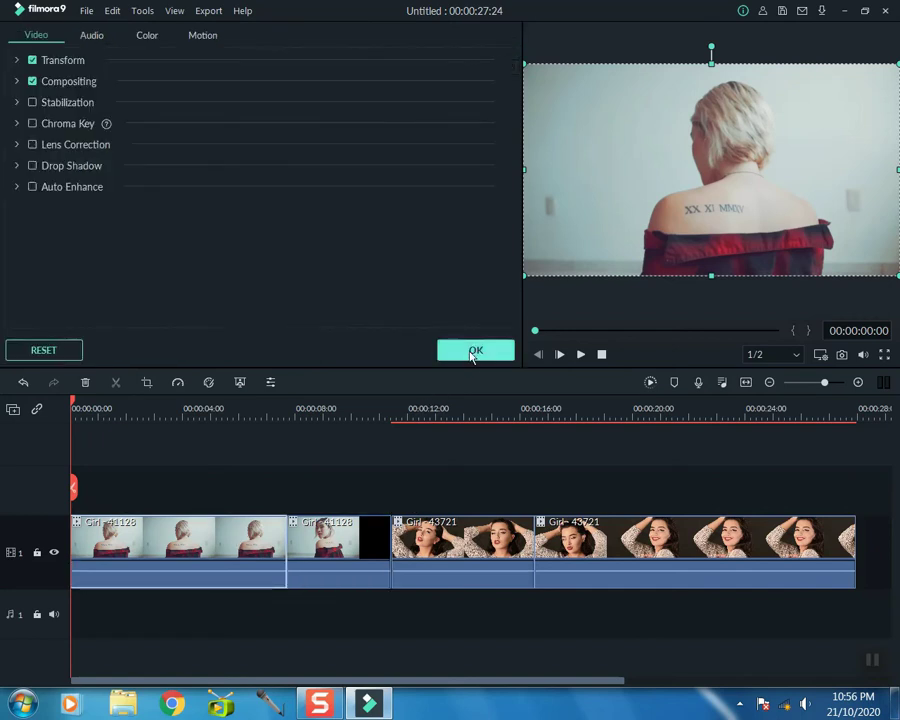
left_click(476, 350)
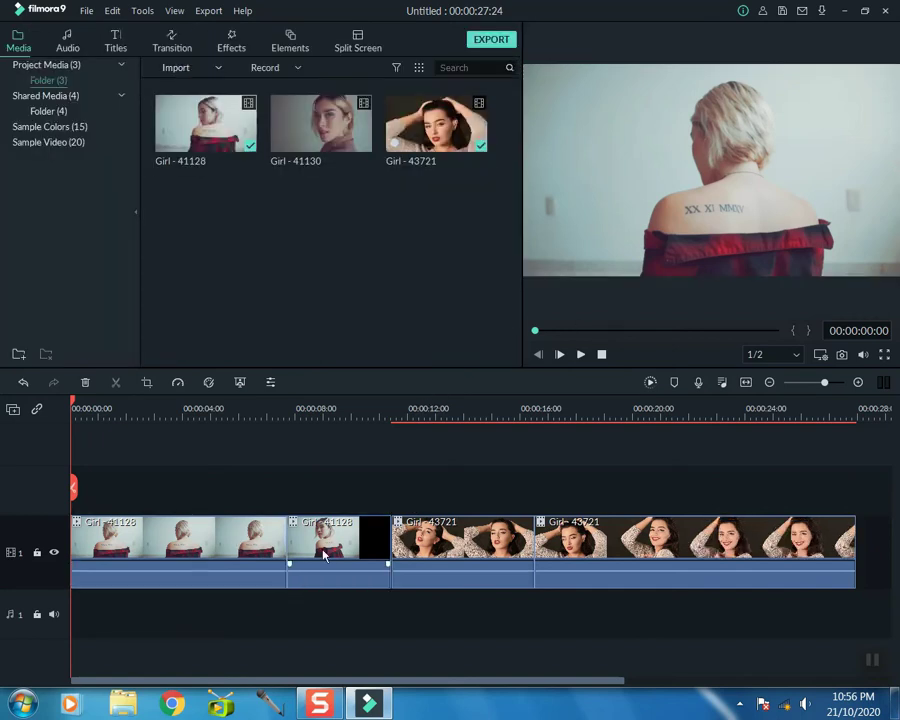
left_click(330, 535)
Apply a 16:9 Pan & Zoom to the second Girl - 41128 piece, ending on a tight close-up of her face.
right_click(330, 535)
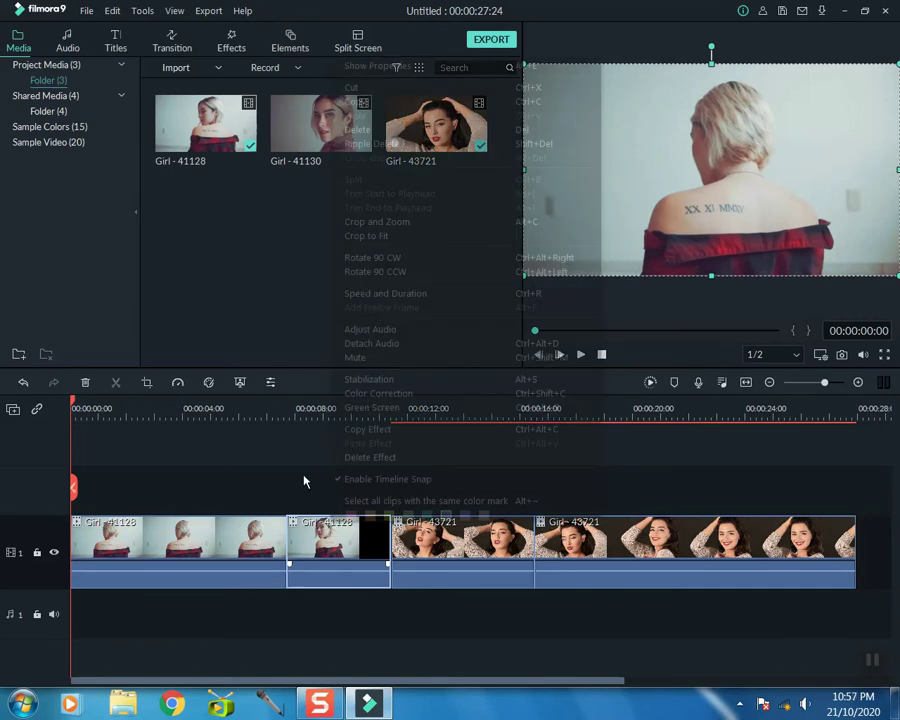
left_click(383, 229)
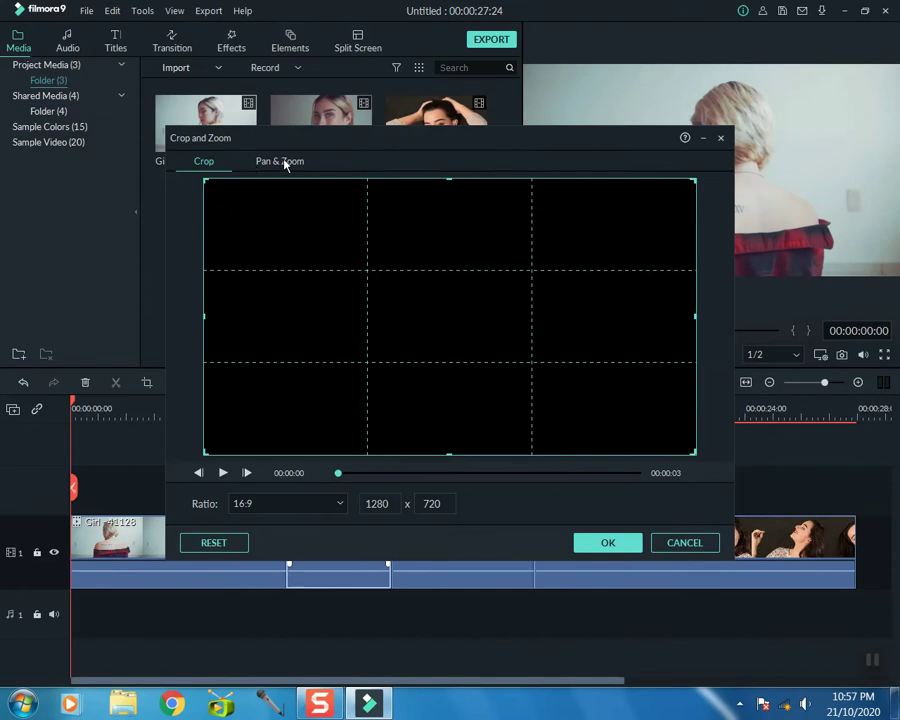
left_click(286, 162)
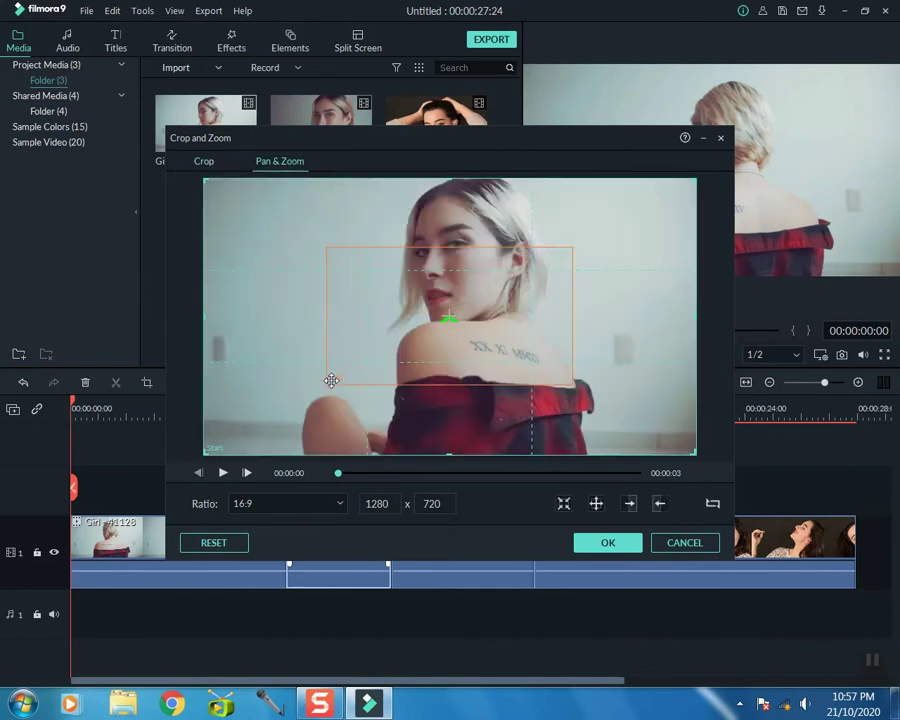
left_click_drag(331, 380, 338, 376)
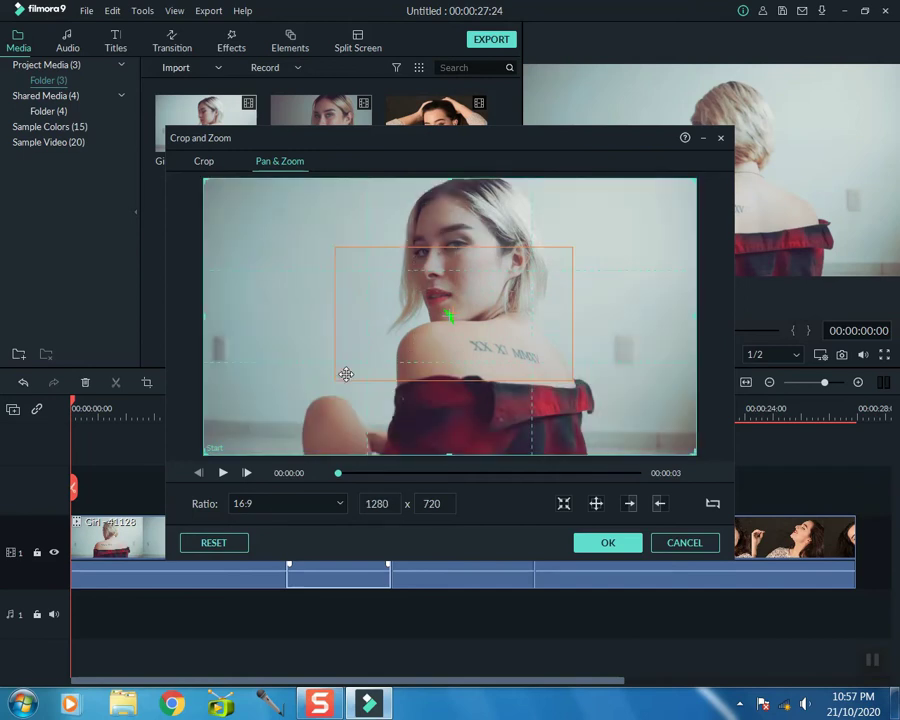
left_click(334, 372)
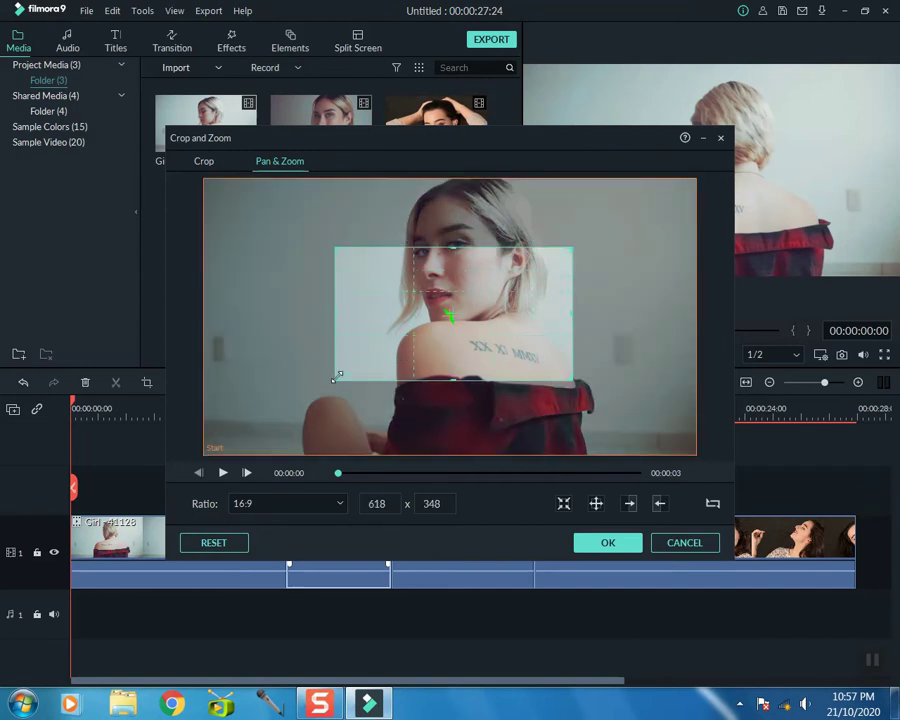
left_click_drag(336, 376, 538, 268)
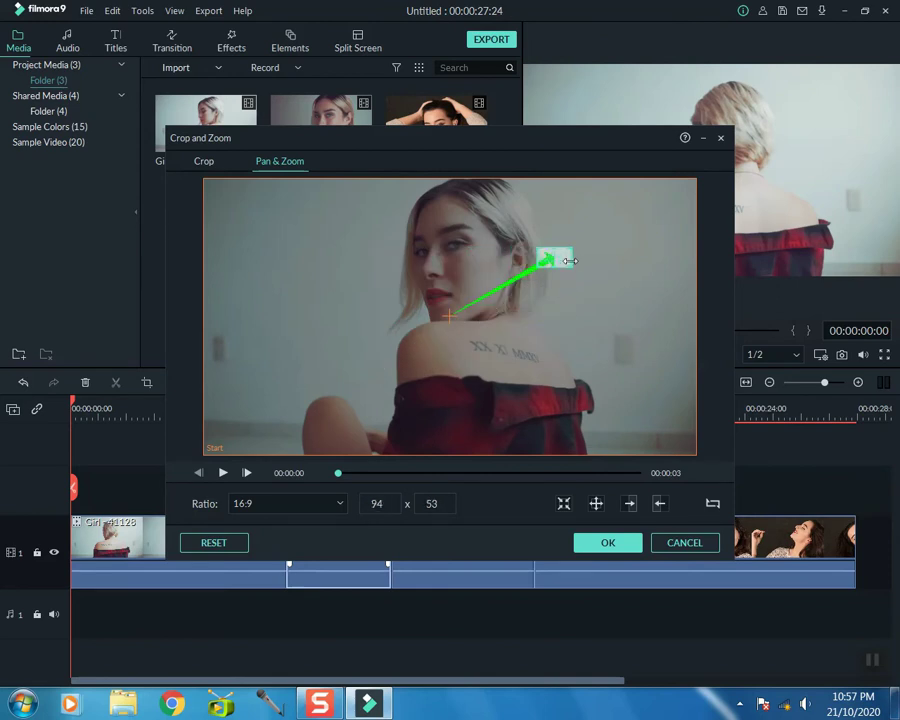
left_click_drag(548, 259, 455, 245)
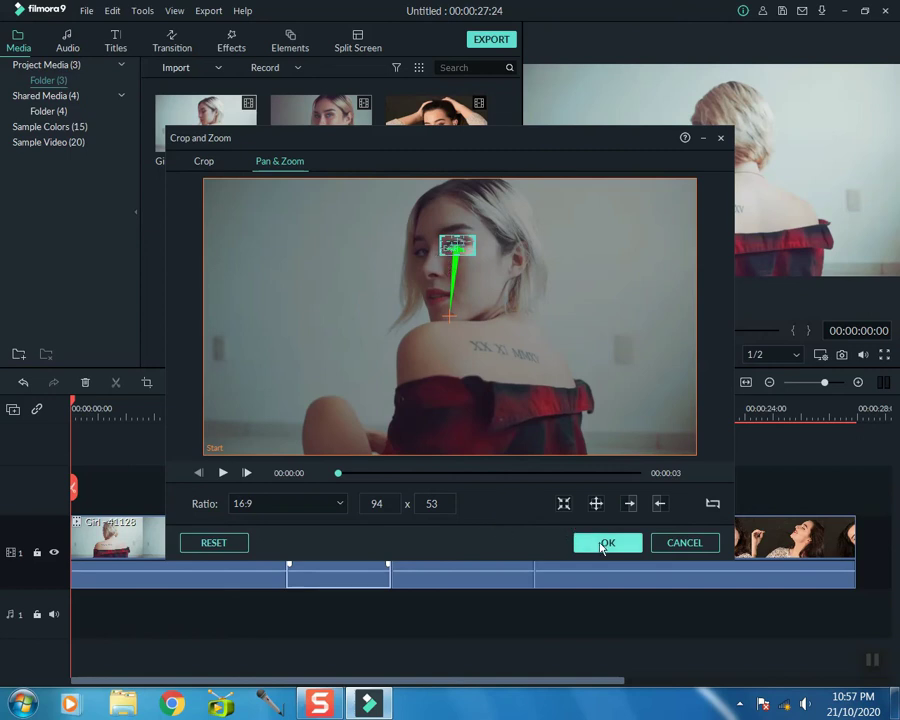
left_click(603, 545)
Give the first Girl - 43721 piece a Pan & Zoom that zooms out from an eye close-up to full frame.
left_click(468, 553)
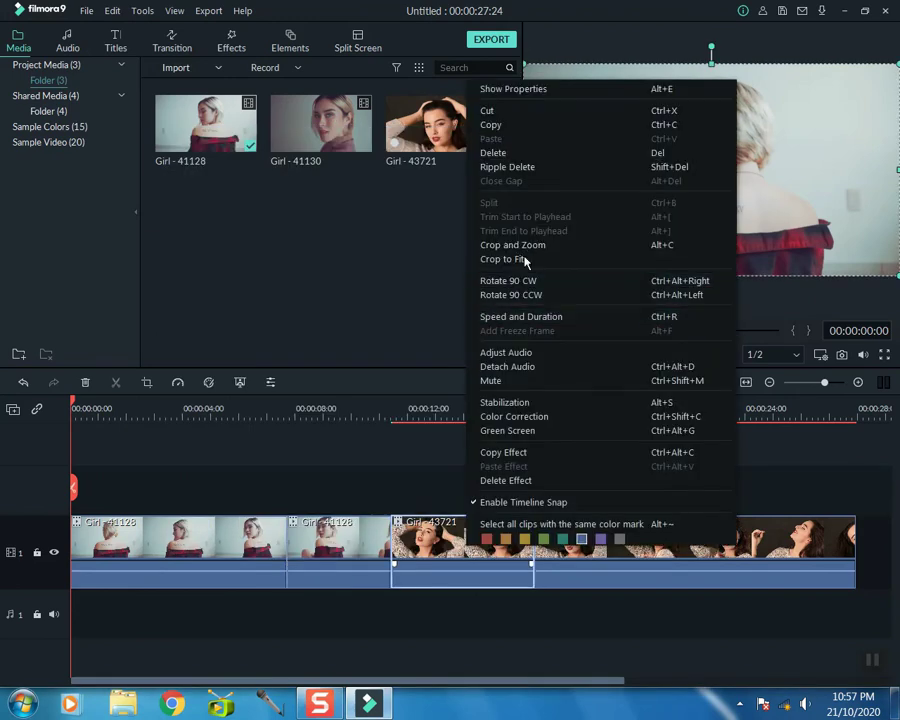
left_click(531, 246)
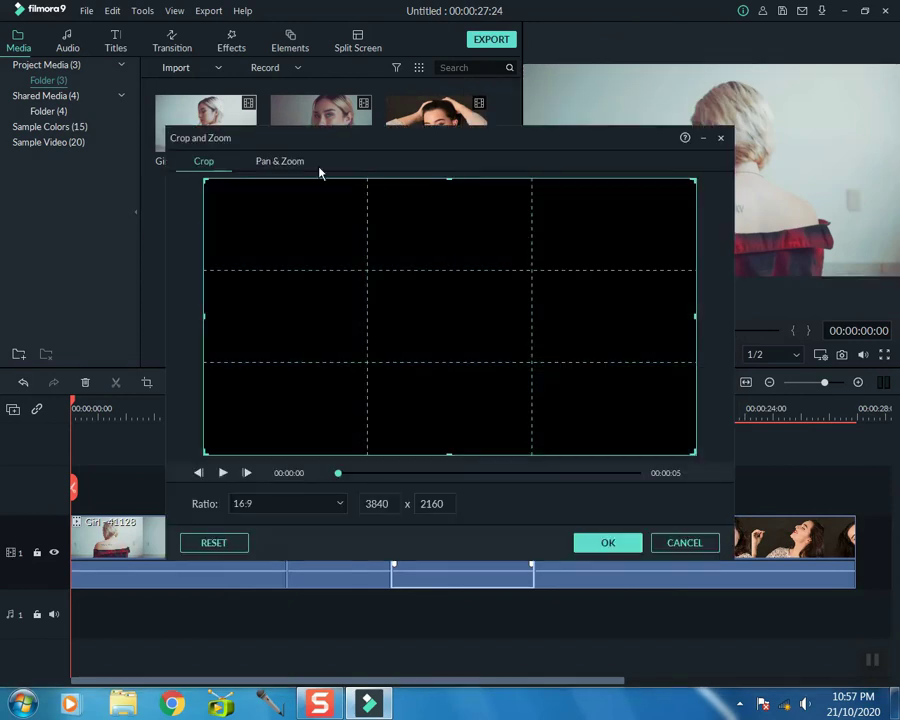
left_click(281, 160)
left_click(357, 367)
left_click_drag(325, 385, 540, 266)
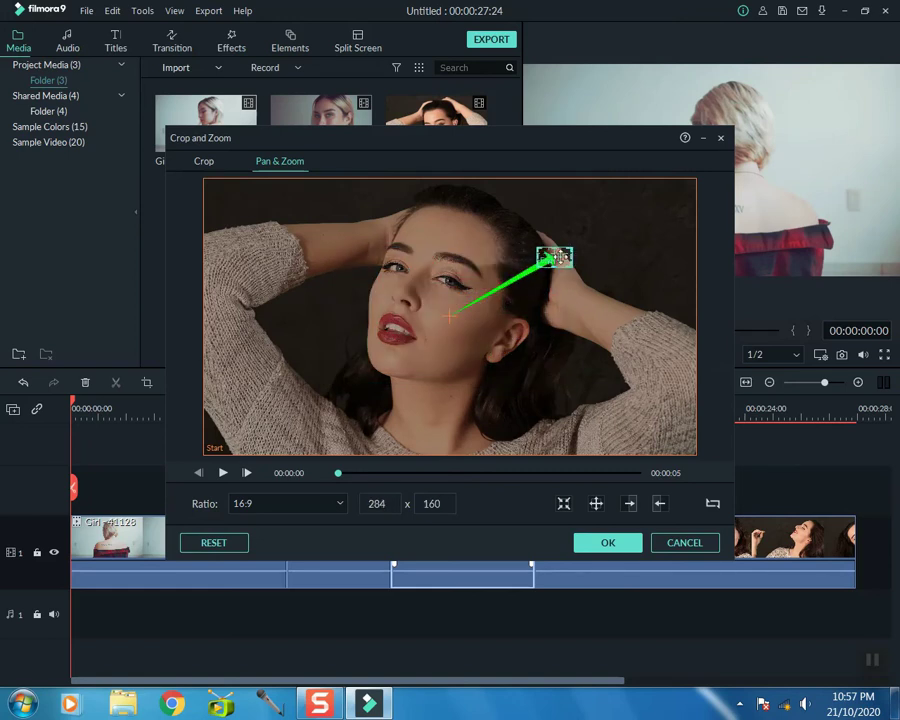
mouse_move(546, 258)
left_mouse_down()
mouse_move(464, 267)
mouse_move(444, 281)
left_mouse_up()
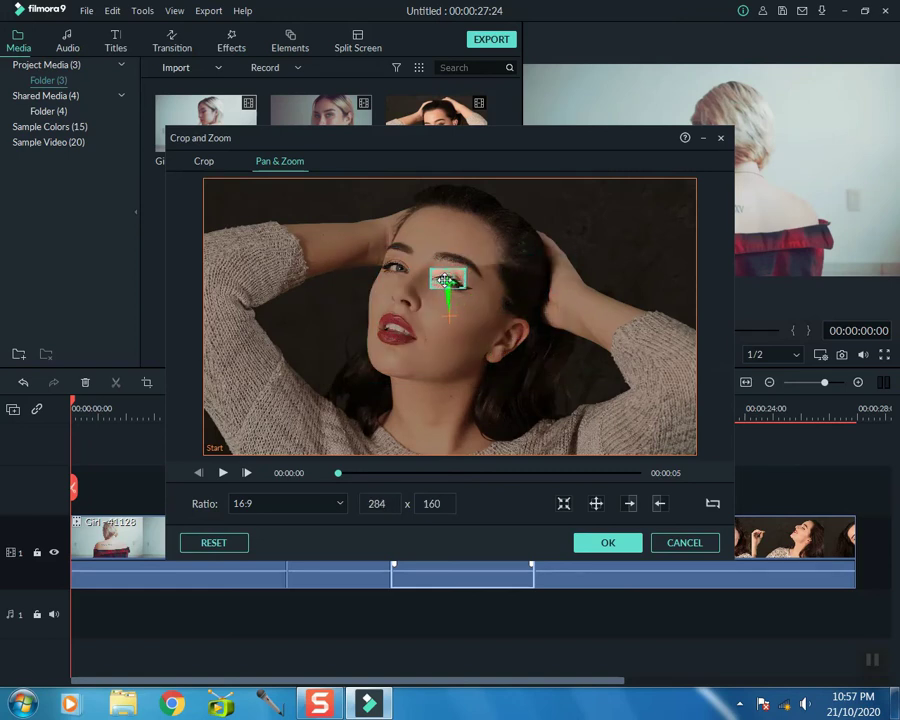
left_click(713, 504)
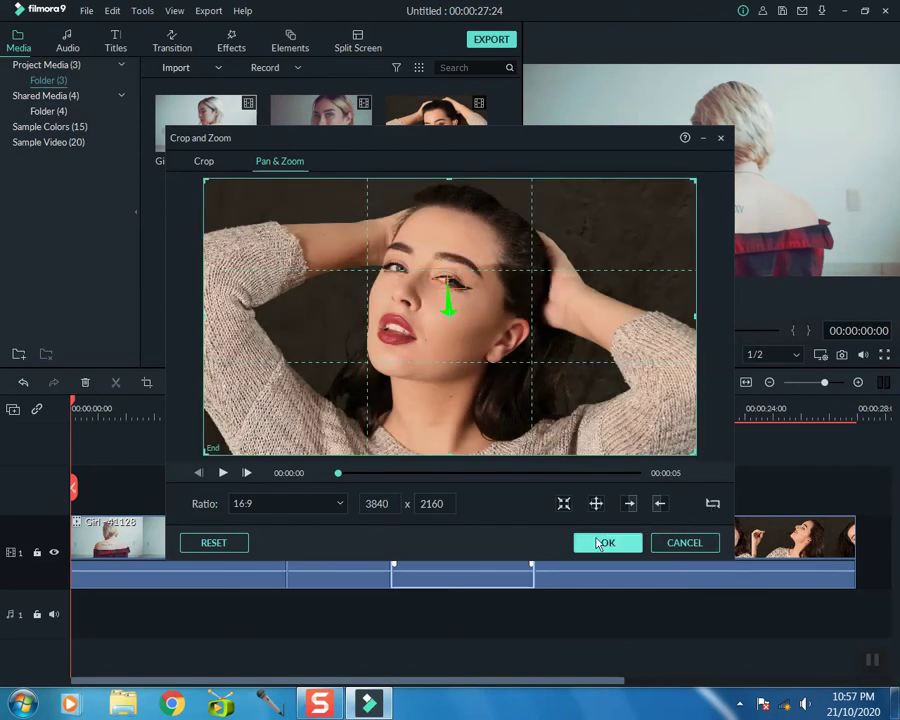
left_click(605, 543)
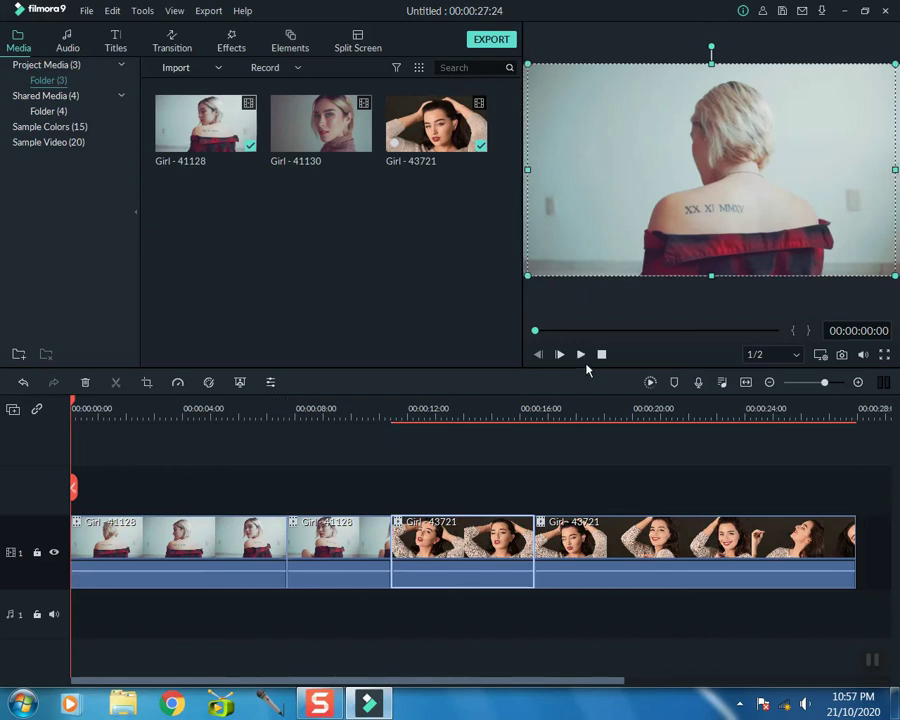
Place the playhead on the Girl - 41128 / Girl - 43721 boundary at 00:00:11:11.
left_click(650, 382)
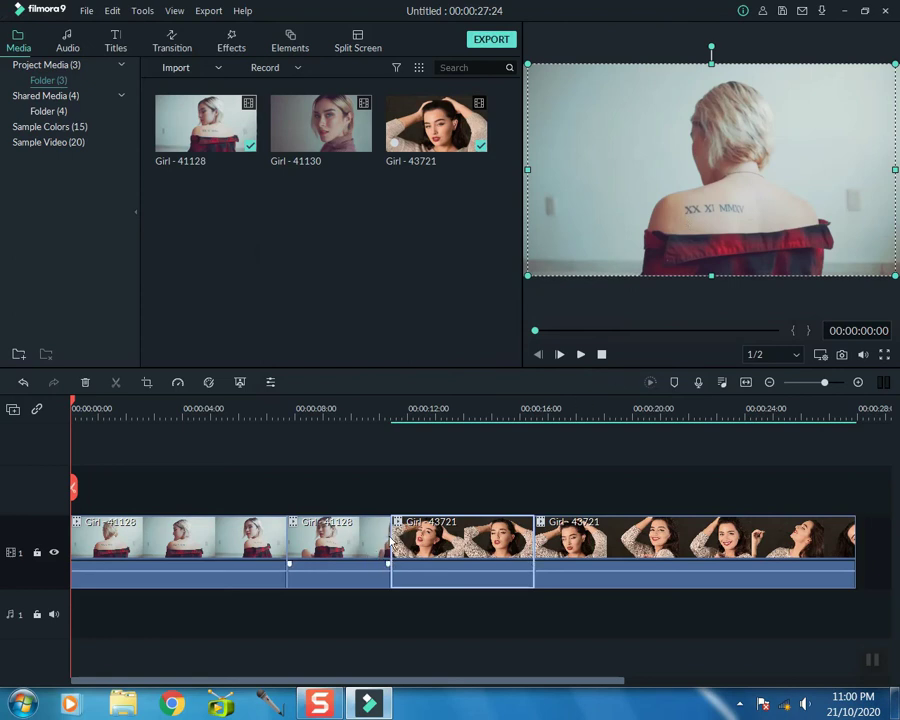
left_click(394, 404)
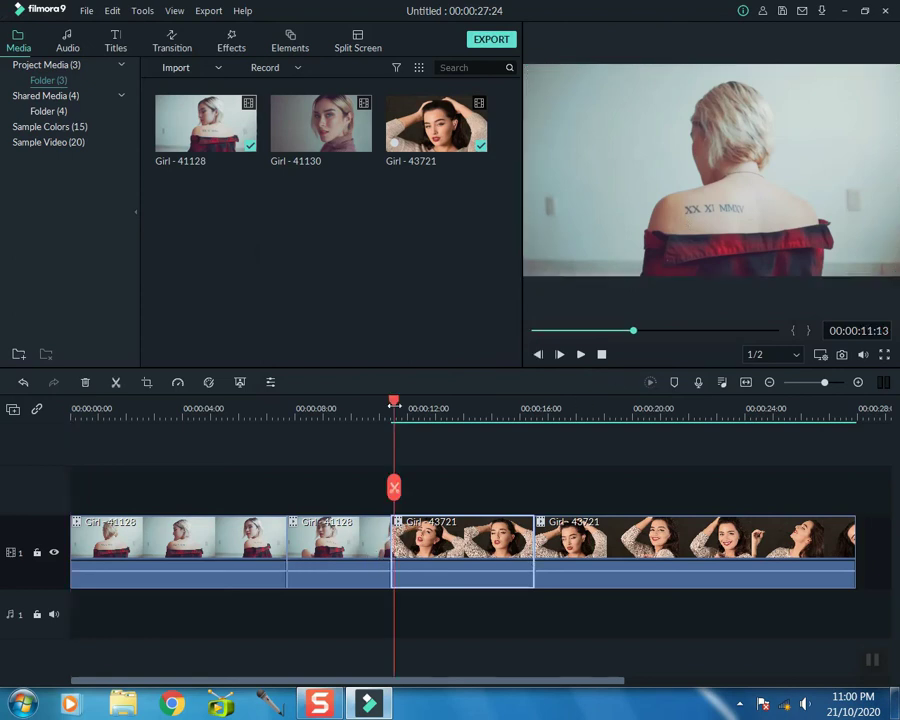
scroll(605, 400, "up", 2)
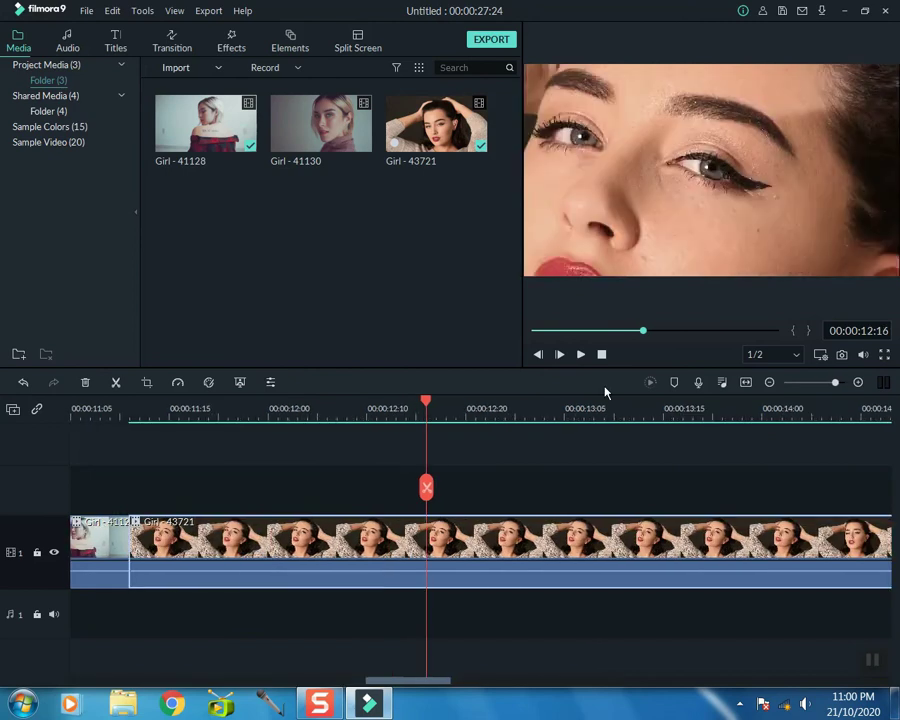
left_click(131, 409)
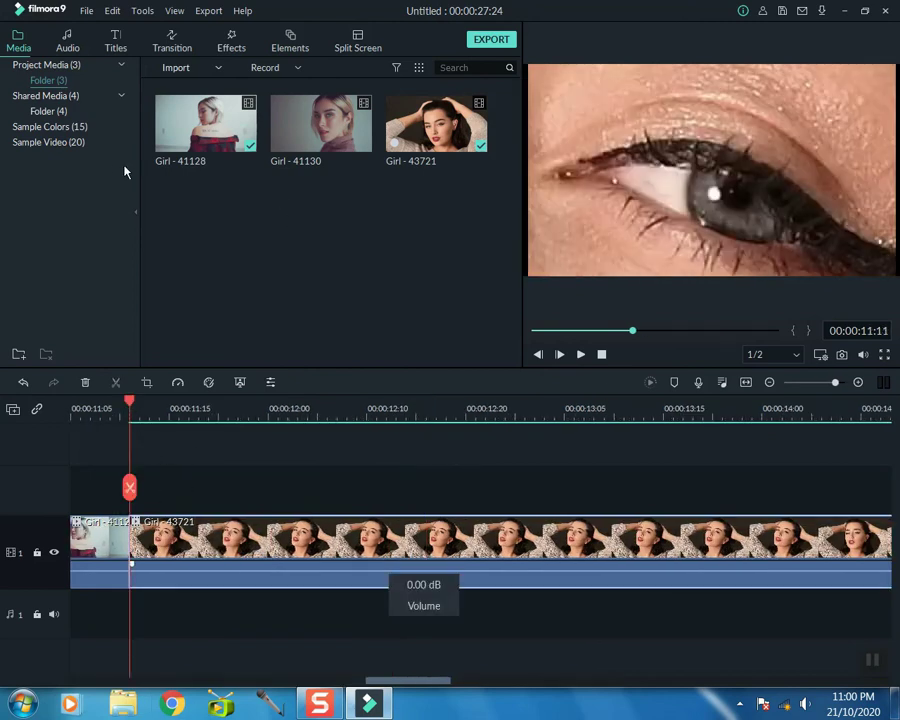
left_click(171, 46)
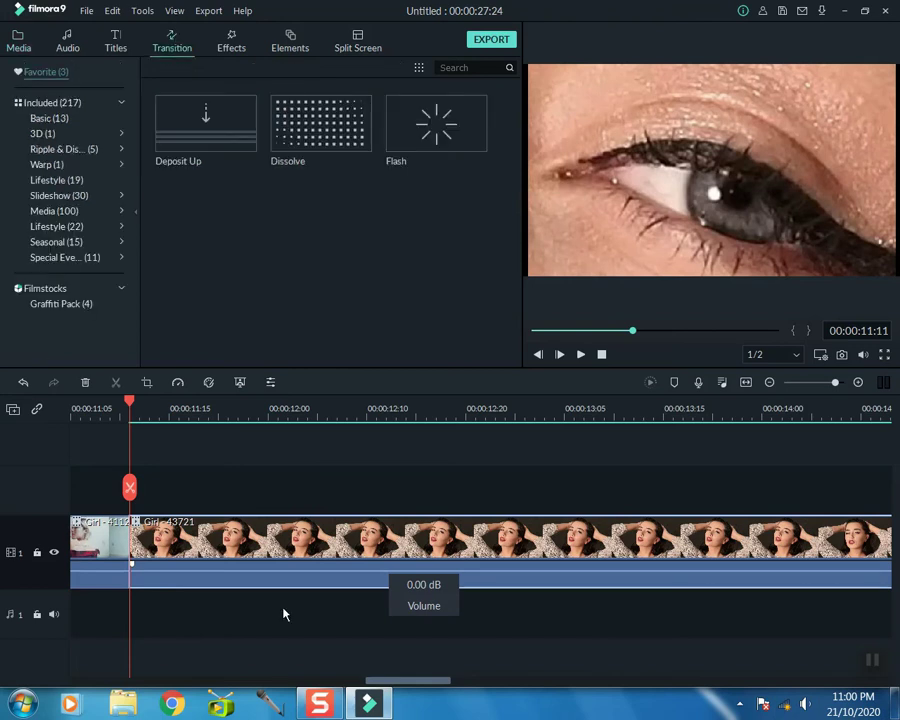
Drag the Dissolve transition from Favorites onto the Girl - 41128 / Girl - 43721 cut.
left_click(54, 102)
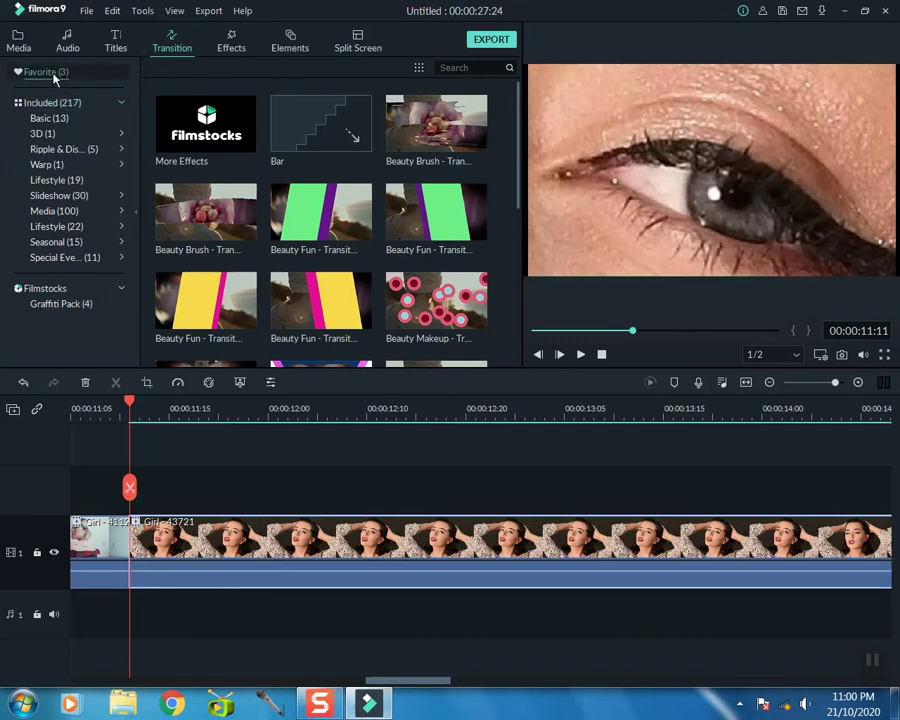
left_click(55, 75)
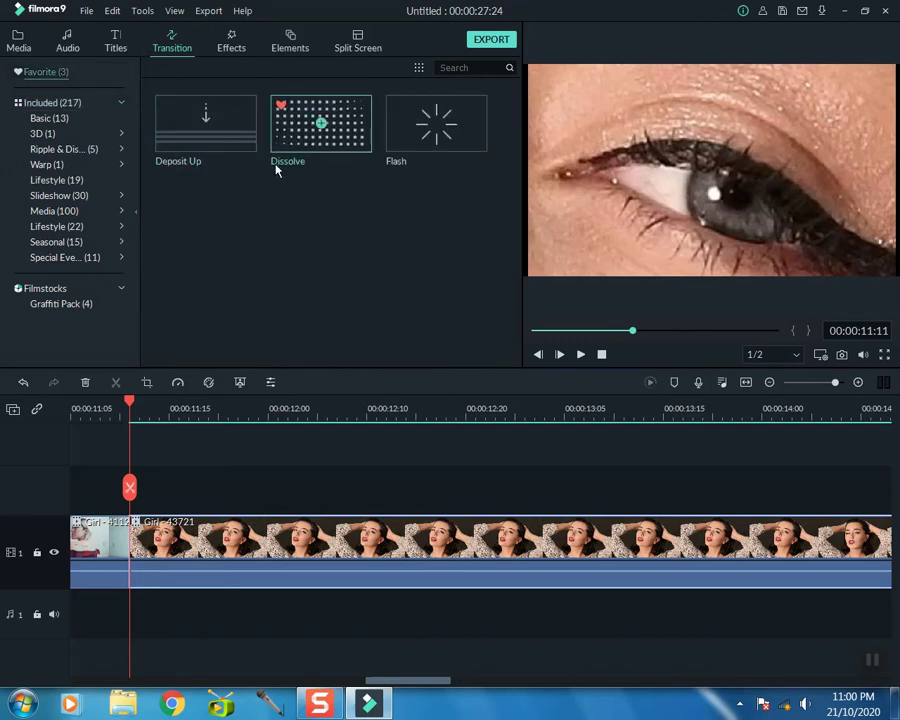
left_click_drag(286, 126, 290, 174)
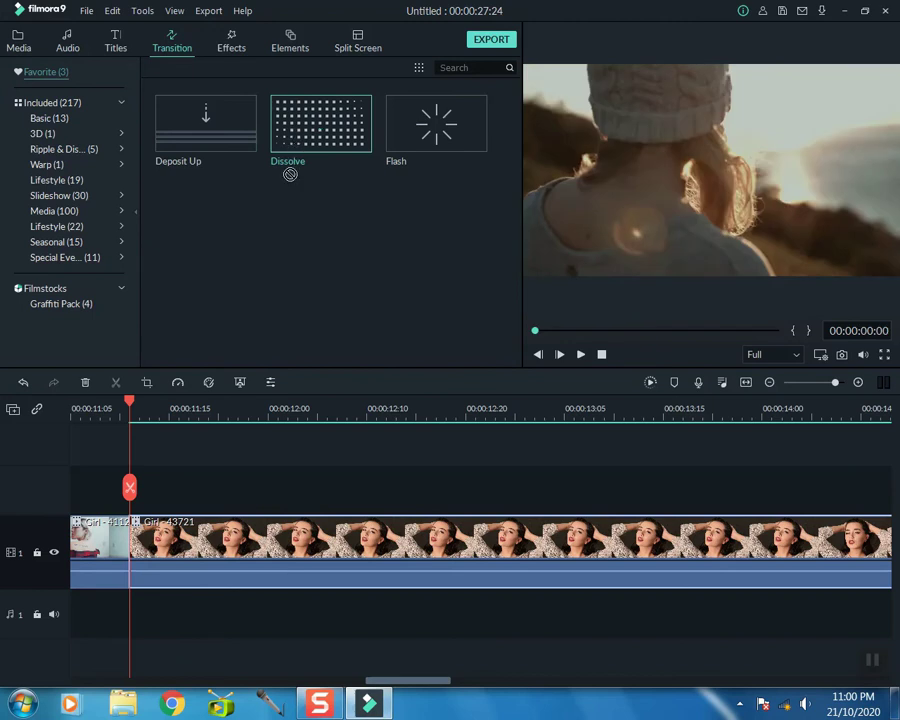
left_click_drag(290, 174, 118, 553)
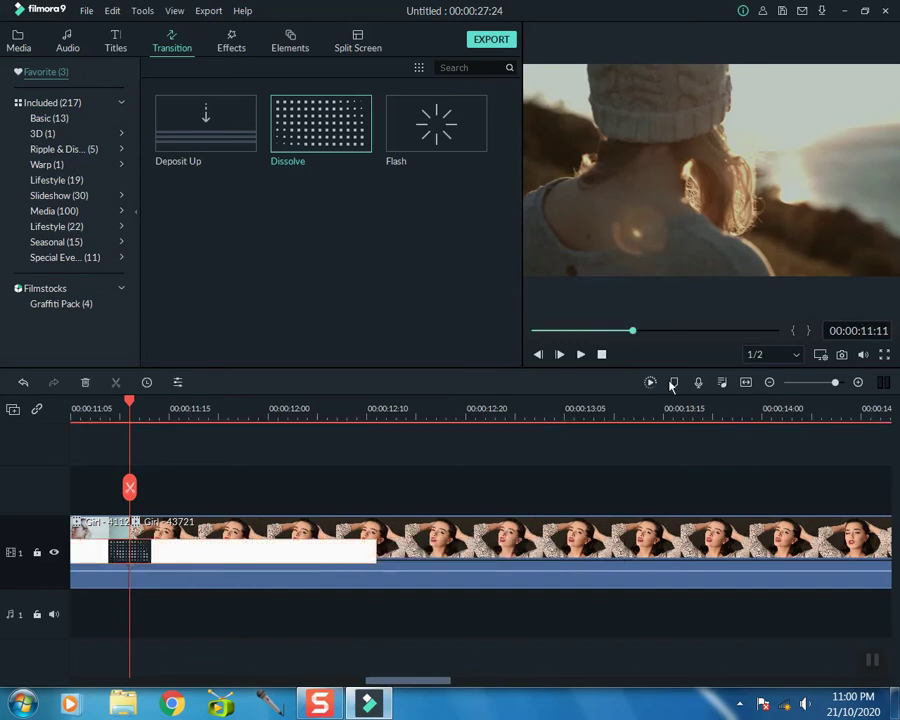
mouse_move(407, 680)
left_mouse_down()
mouse_move(340, 682)
mouse_move(364, 680)
left_mouse_up()
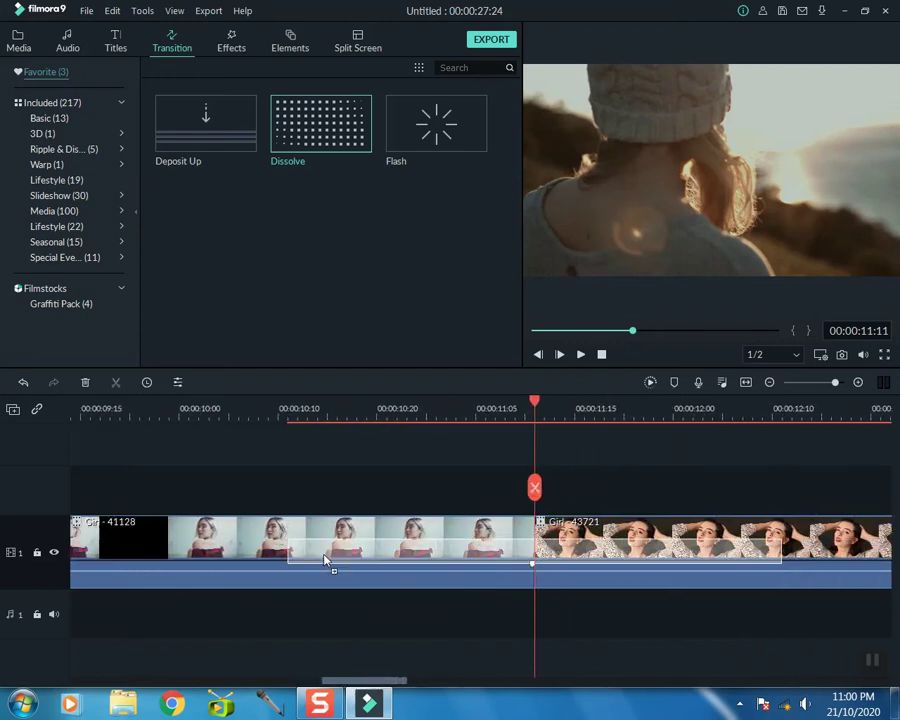
mouse_move(291, 552)
left_mouse_down()
mouse_move(283, 557)
mouse_move(487, 556)
left_mouse_up()
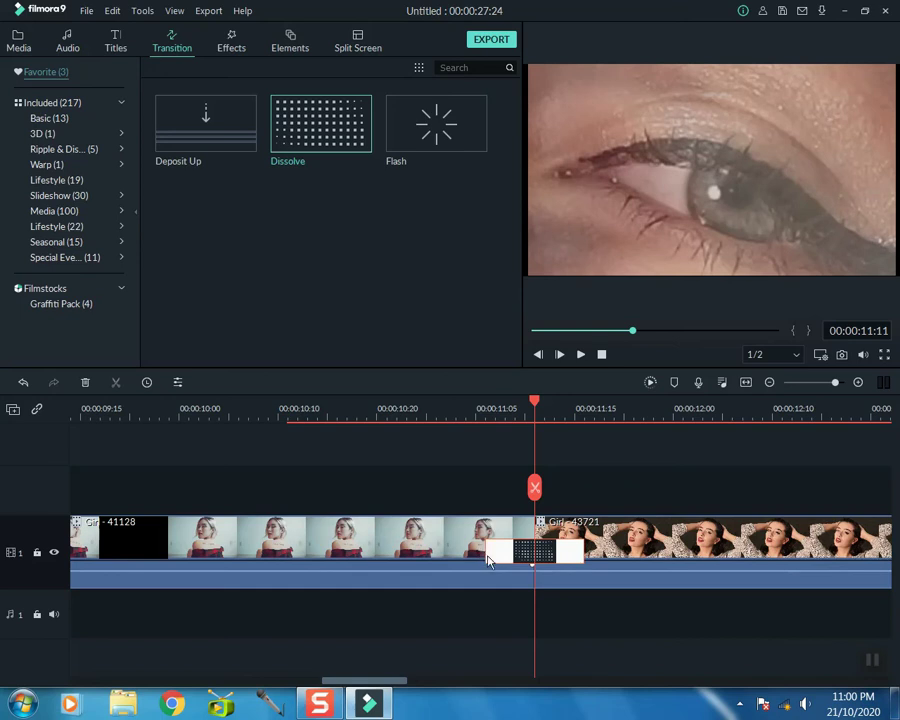
Shorten the Dissolve by dragging its start edge, then render the playback preview.
left_click(498, 554)
left_click_drag(498, 554, 516, 553)
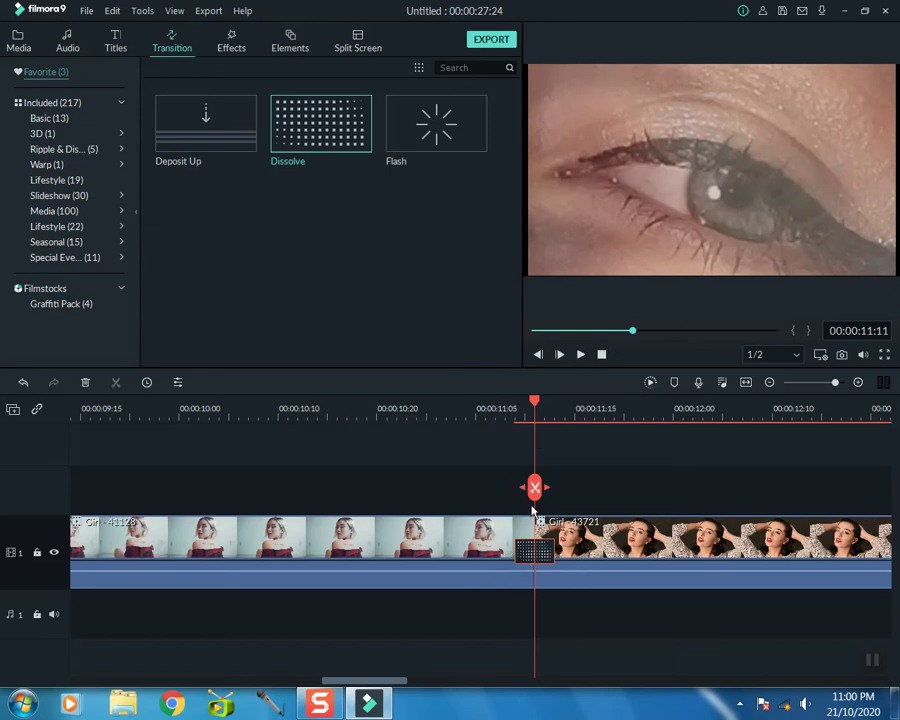
left_click(650, 382)
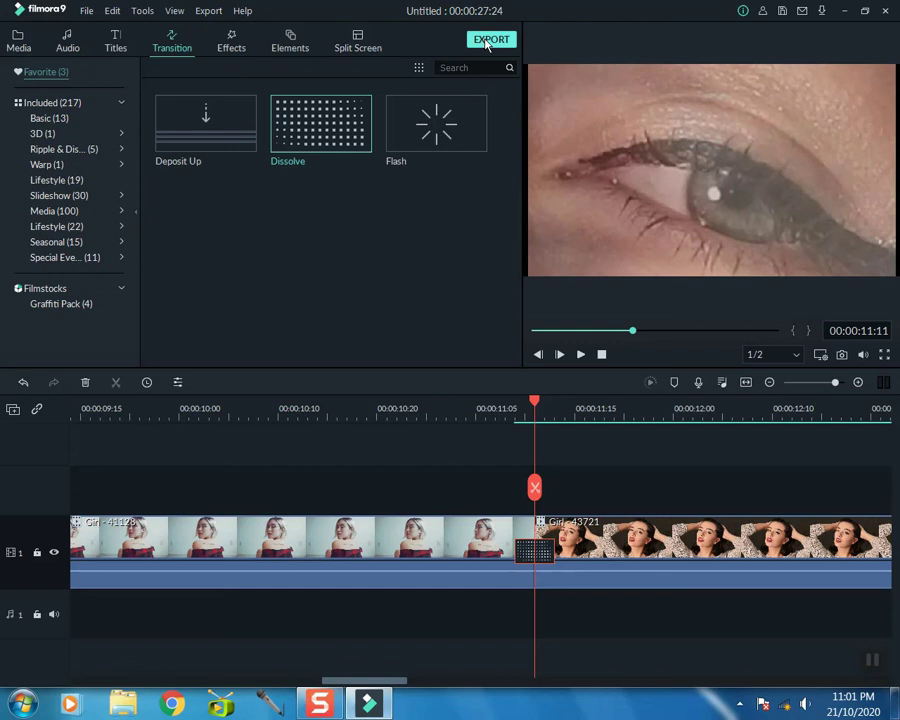
Change the My Video MP4 export frame rate from 25 to 30 fps and start exporting.
left_click(488, 42)
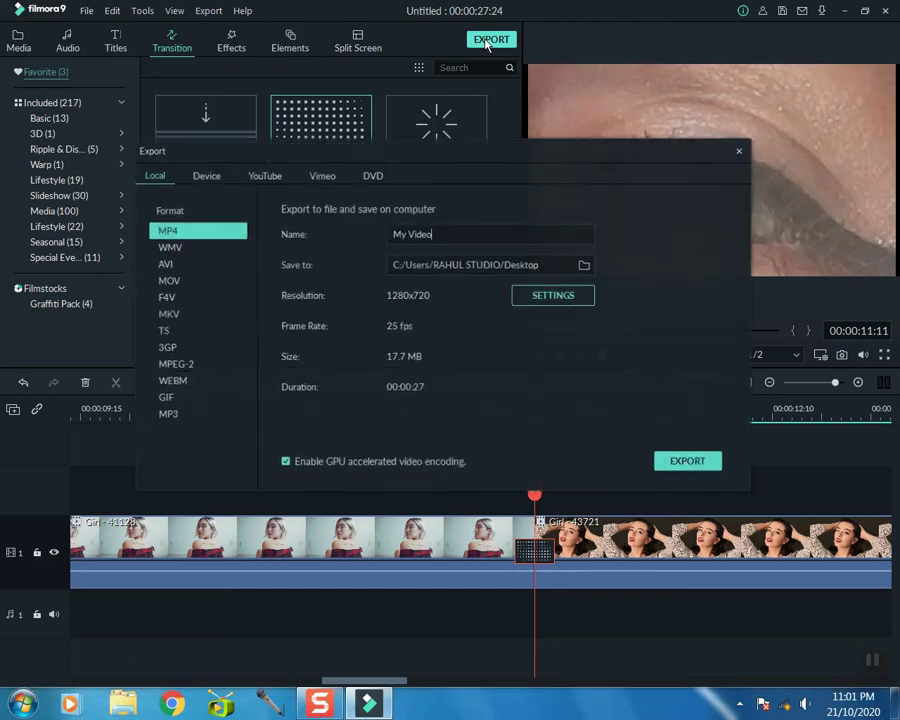
left_click(548, 296)
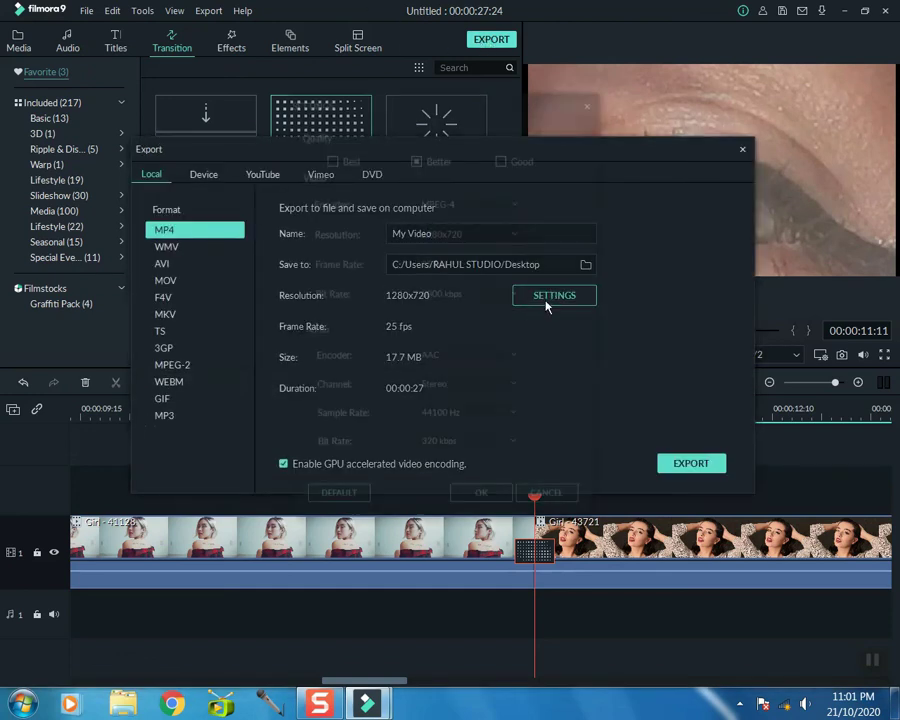
left_click(457, 263)
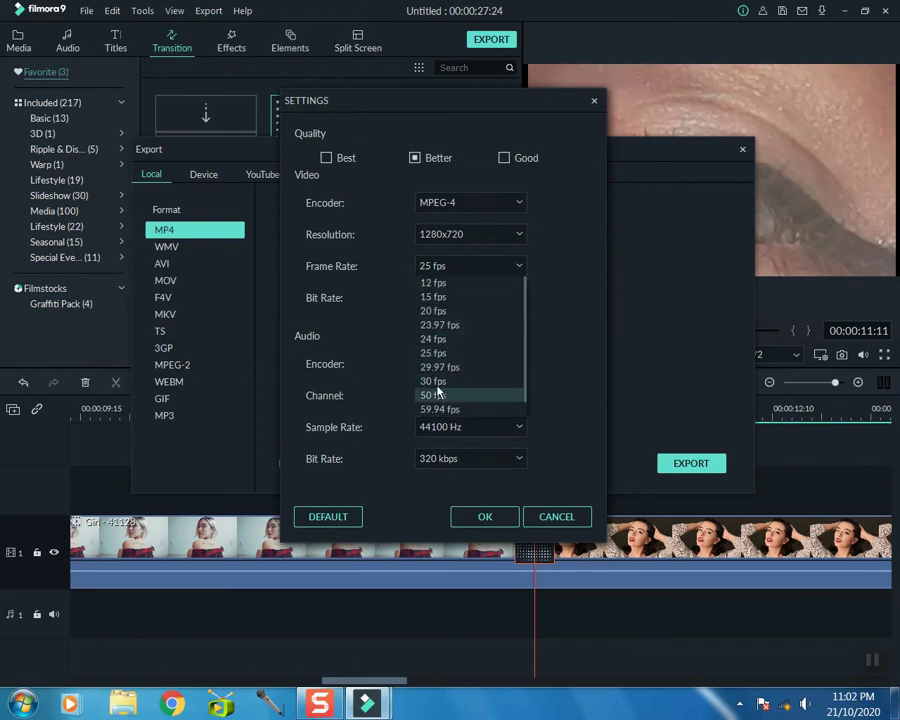
left_click(437, 386)
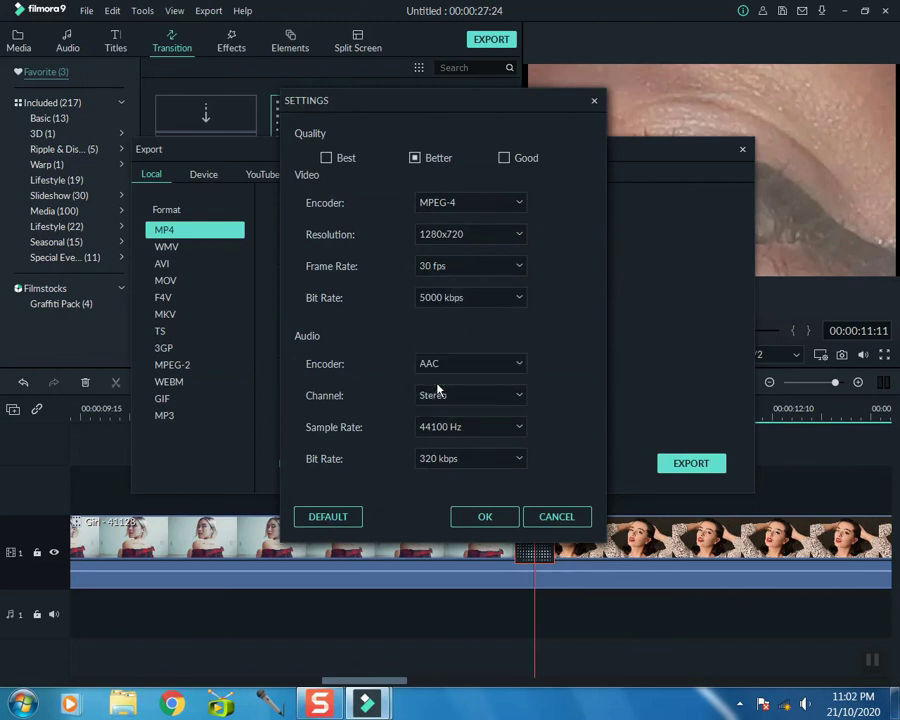
left_click(486, 518)
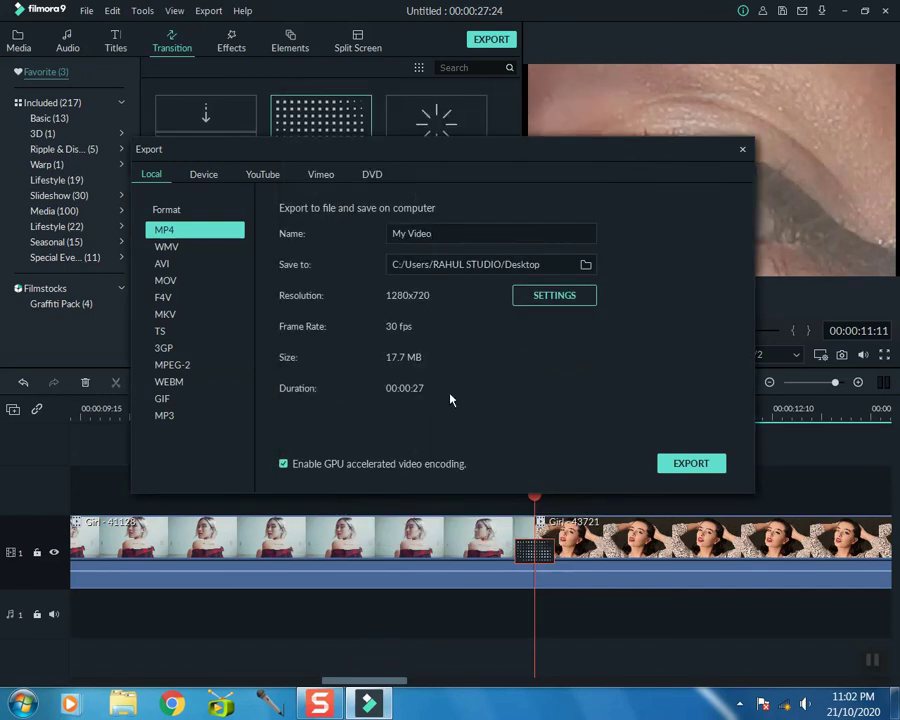
left_click(688, 465)
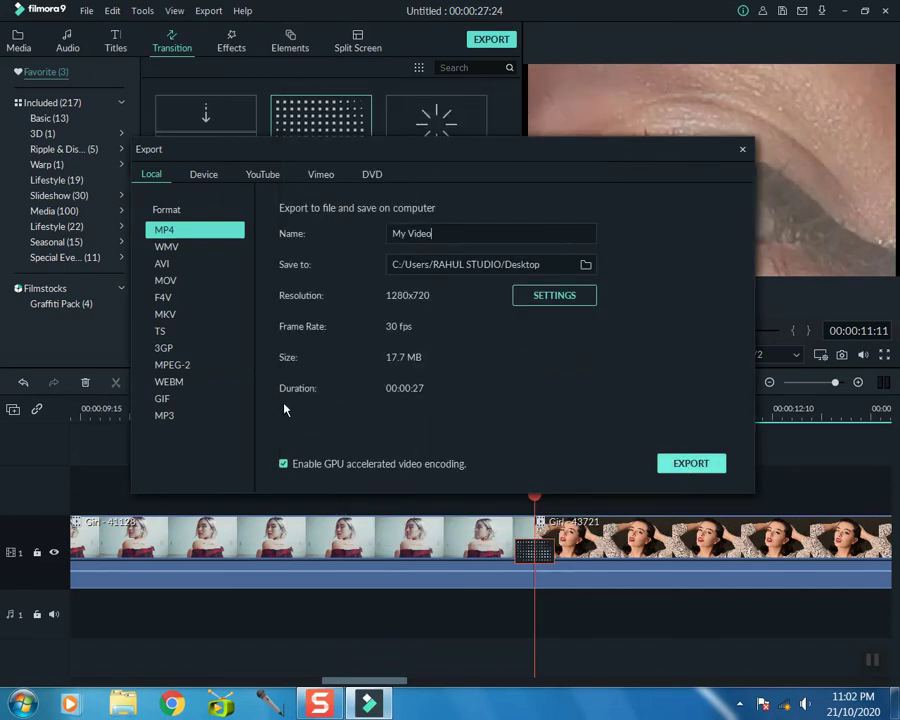